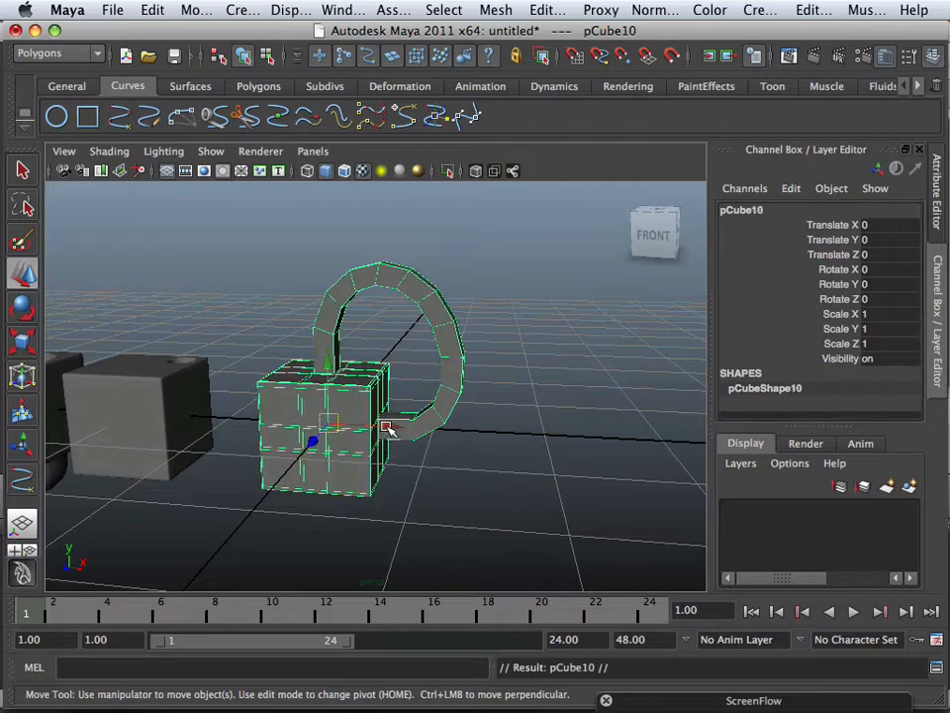
Move the copied cube with handle to about 2.437 along X, and place another duplicate of it at about 5.073.
drag(376, 433, 655, 476)
scroll(633, 467, down, 3)
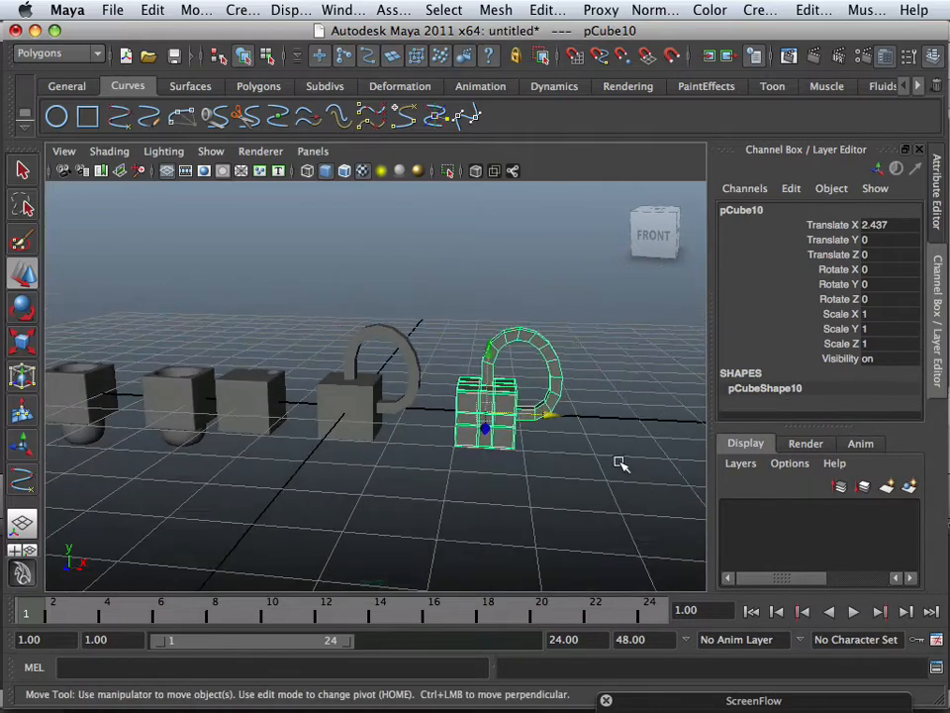
key(ctrl+d)
drag(544, 428, 711, 436)
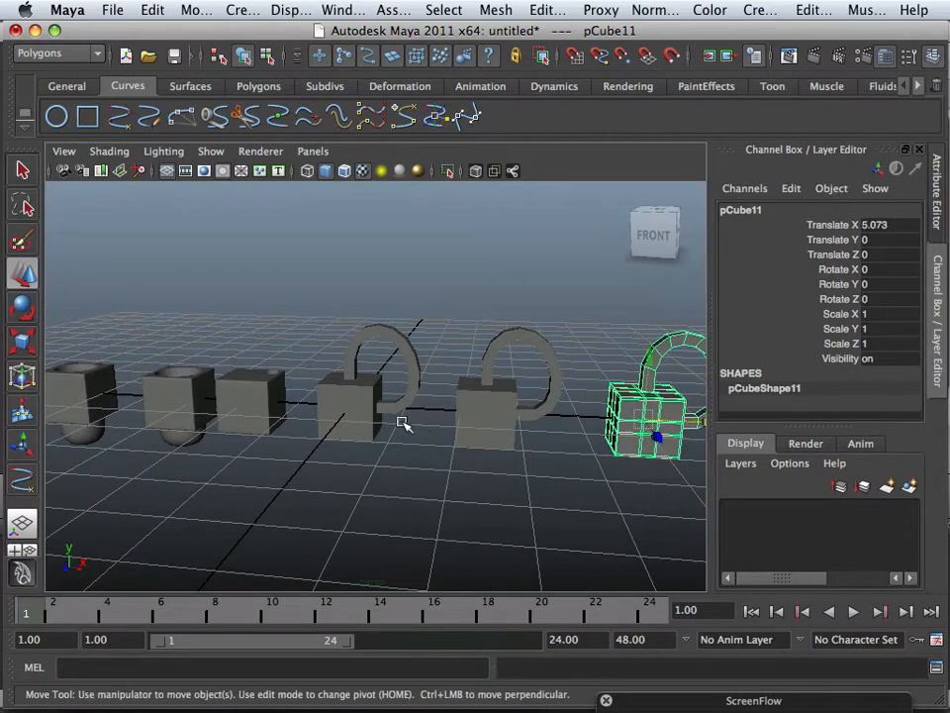
Examine up close how the handle meets the top of the original cube at the origin.
alt+drag(403, 425, 340, 398)
alt+middle_drag(340, 398, 418, 434)
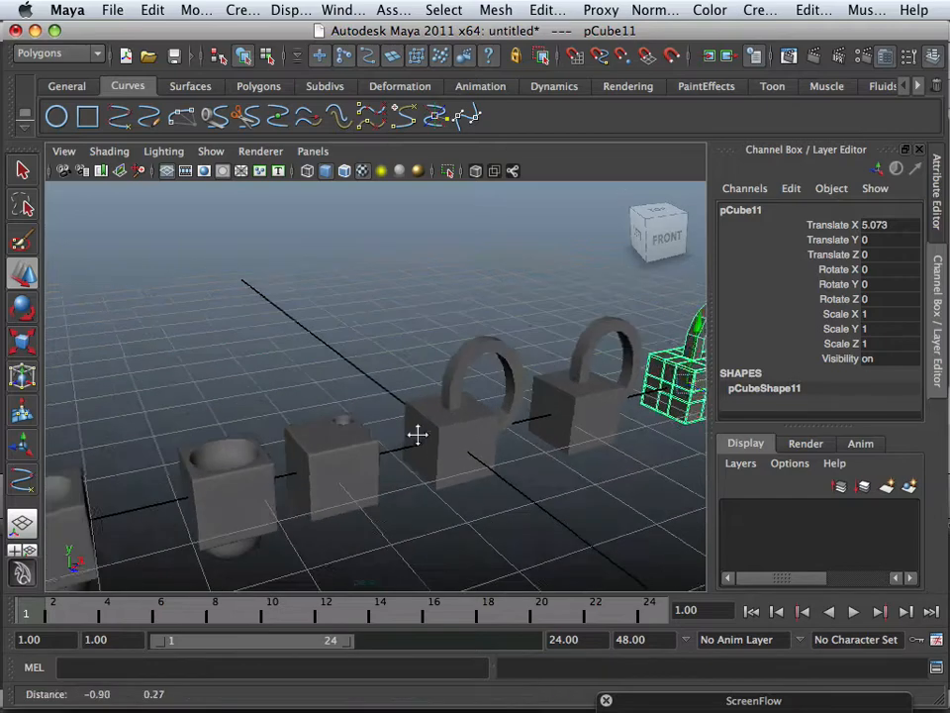
alt+right_drag(418, 433, 527, 441)
alt+drag(527, 442, 435, 432)
alt+right_drag(434, 432, 493, 444)
alt+middle_drag(493, 444, 424, 429)
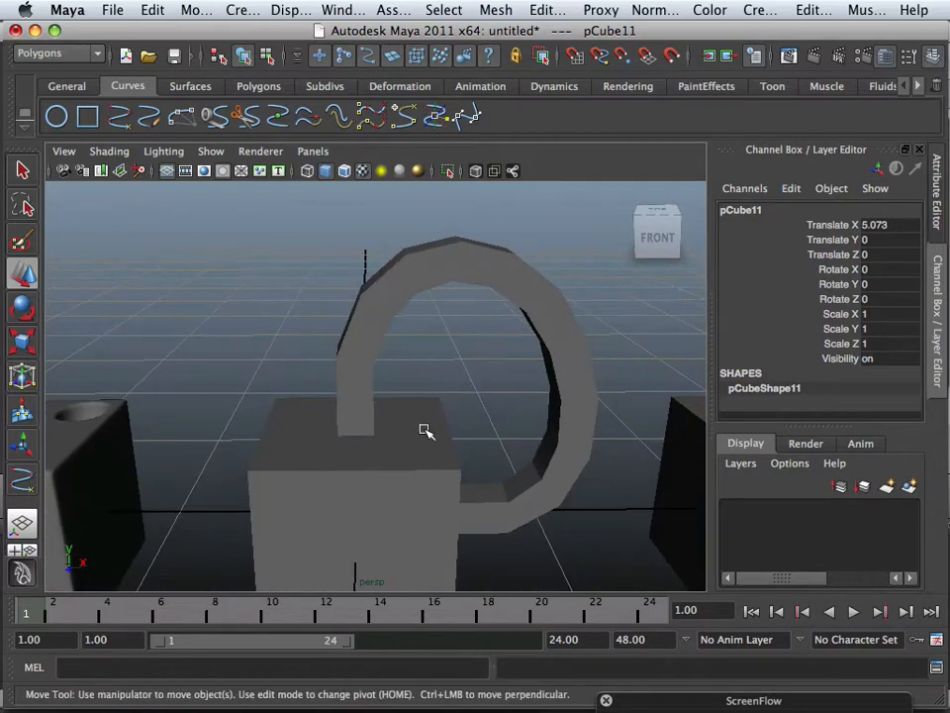
alt+right_drag(424, 428, 425, 460)
alt+drag(425, 460, 375, 405)
alt+middle_drag(375, 405, 385, 463)
alt+drag(385, 464, 386, 460)
alt+right_drag(386, 460, 356, 466)
click(343, 485)
alt+drag(343, 487, 346, 475)
Compare the original cube's handle with that of the middle copy in the front view, ending with the middle copy selected.
key(space)
key(space)
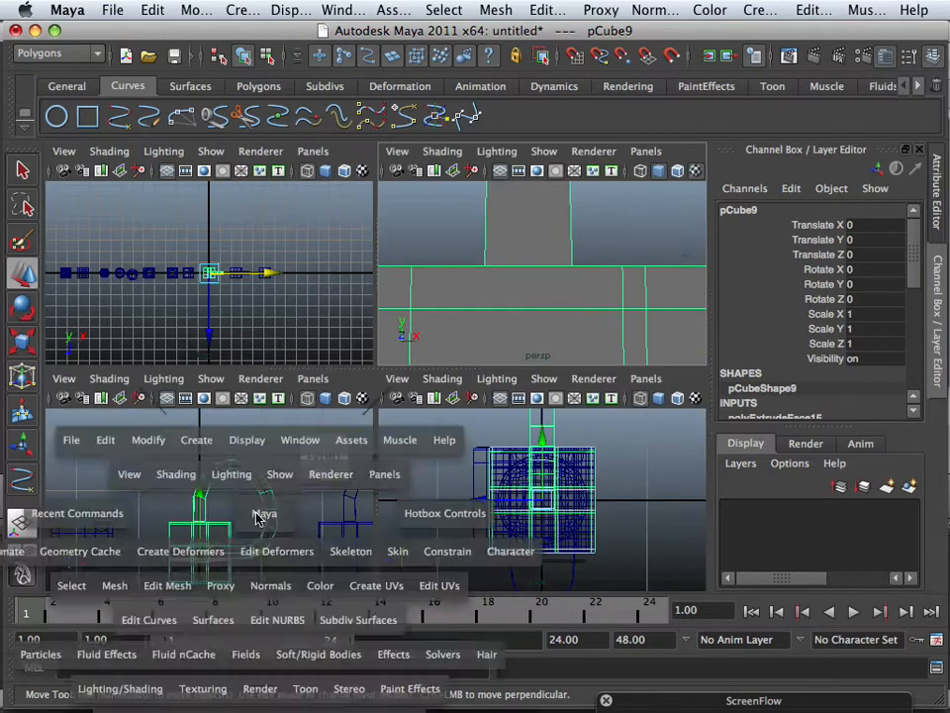
scroll(265, 510, up, 2)
scroll(277, 509, down, 4)
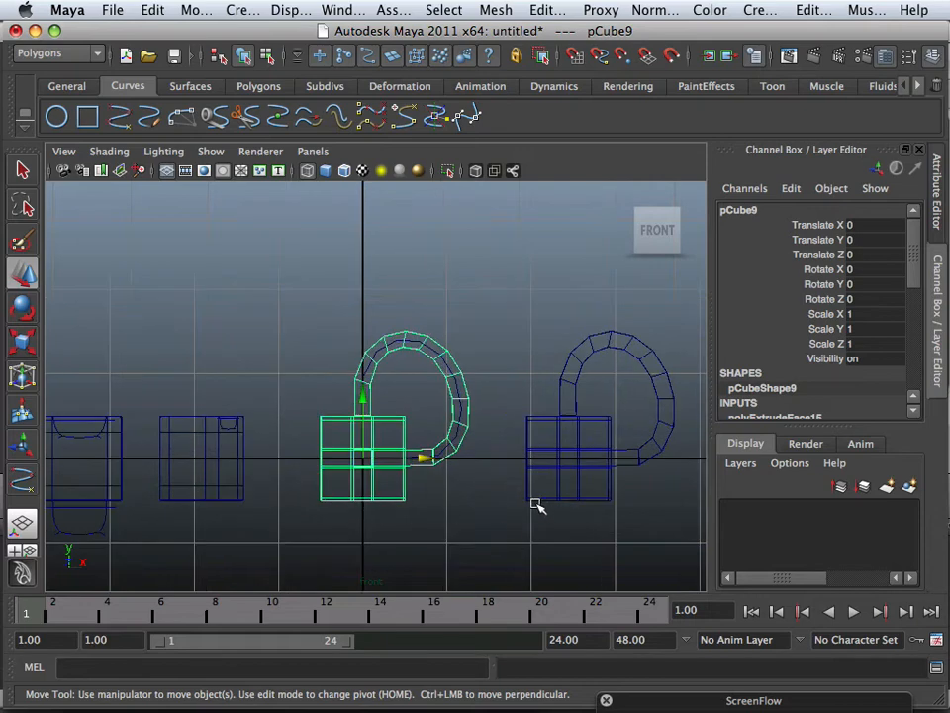
alt+middle_drag(536, 502, 424, 477)
click(294, 478)
scroll(388, 462, up, 2)
click(299, 486)
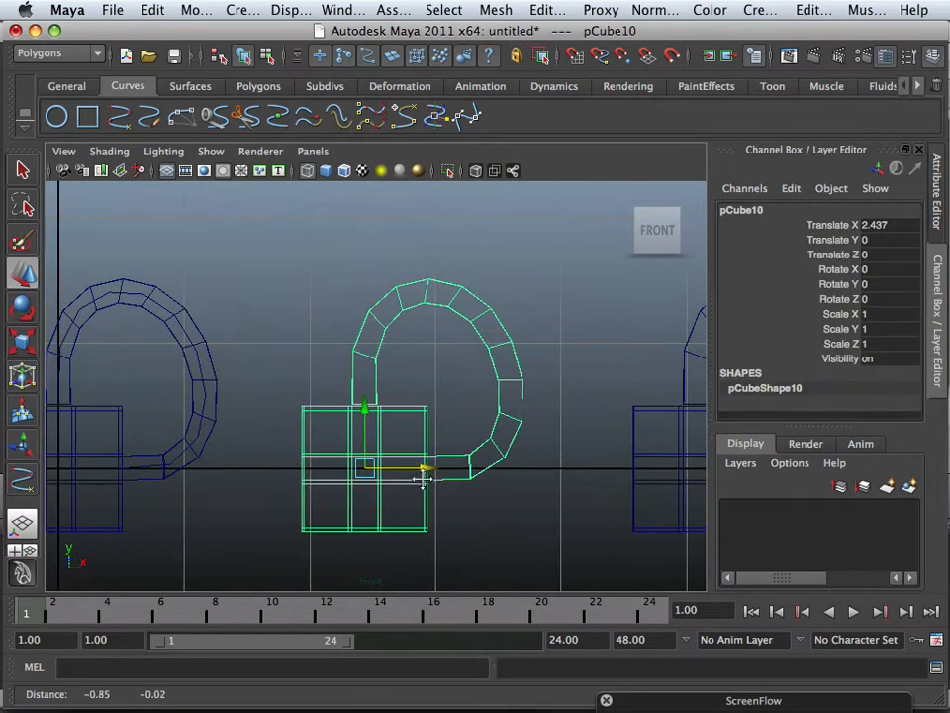
click(212, 390)
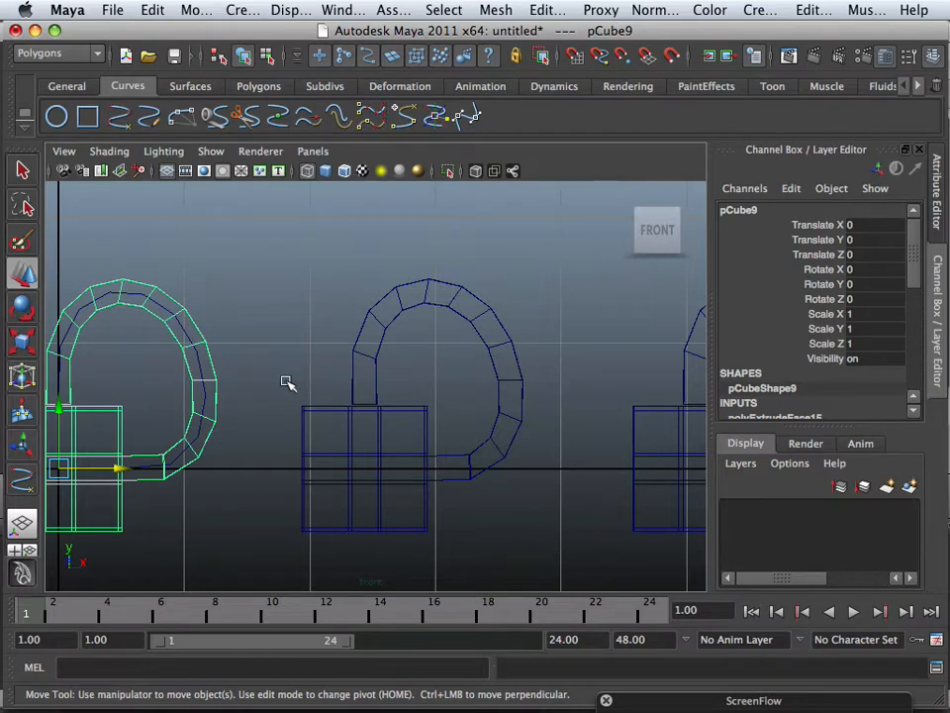
scroll(322, 395, down, 2)
drag(308, 372, 378, 450)
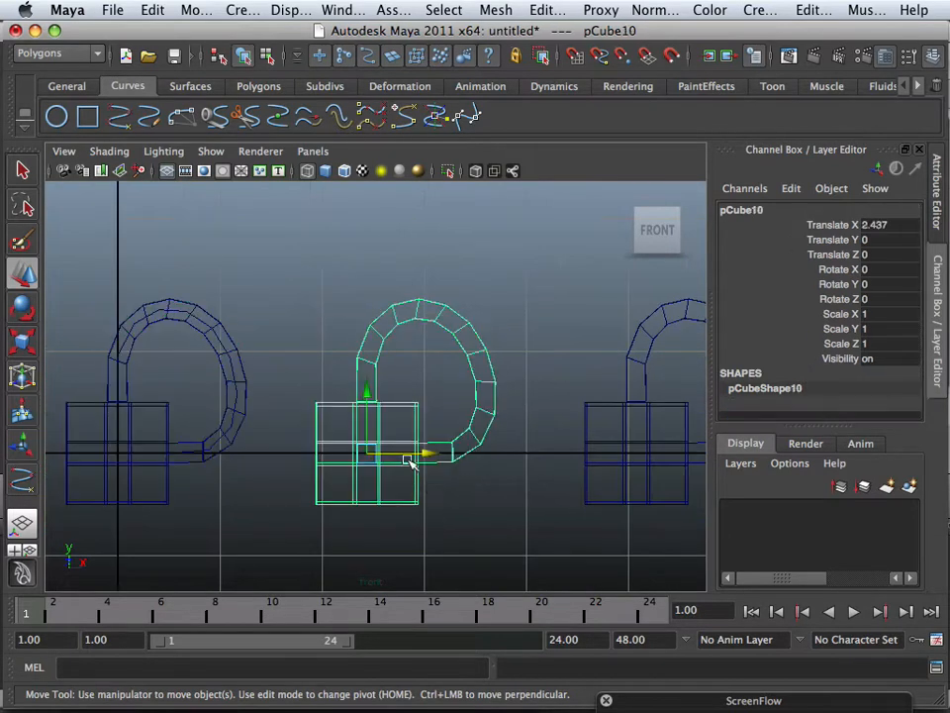
Examine closely the area between the middle copy's handle end and the cube's top in the front view.
scroll(407, 458, up, 4)
scroll(406, 459, up, 3)
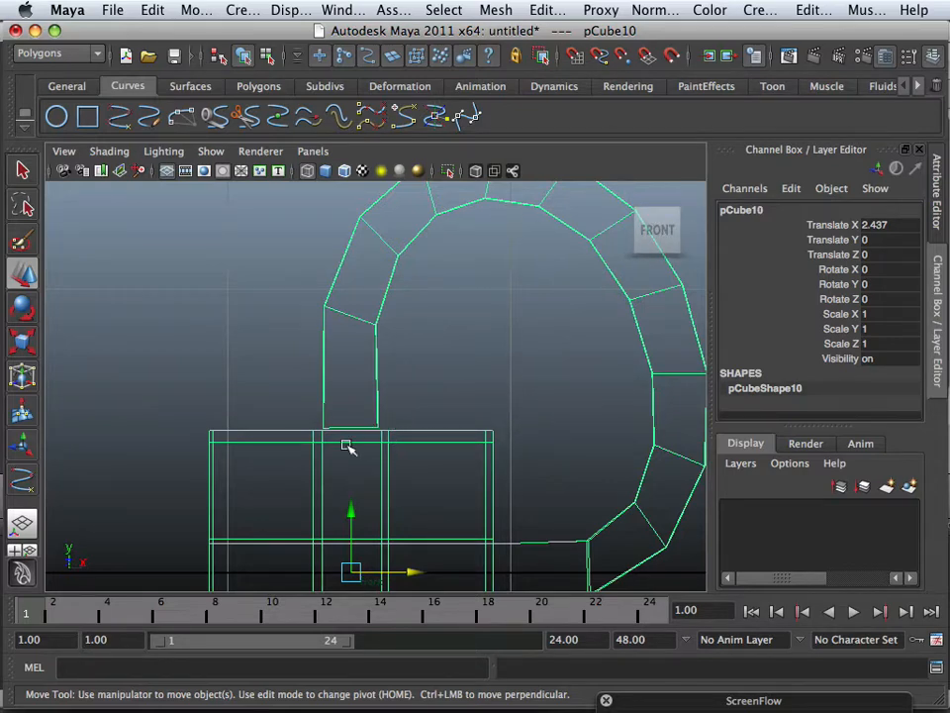
alt+middle_drag(246, 429, 345, 401)
scroll(394, 421, up, 5)
alt+middle_drag(524, 453, 441, 433)
scroll(442, 432, down, 3)
scroll(441, 434, up, 4)
scroll(441, 433, up, 3)
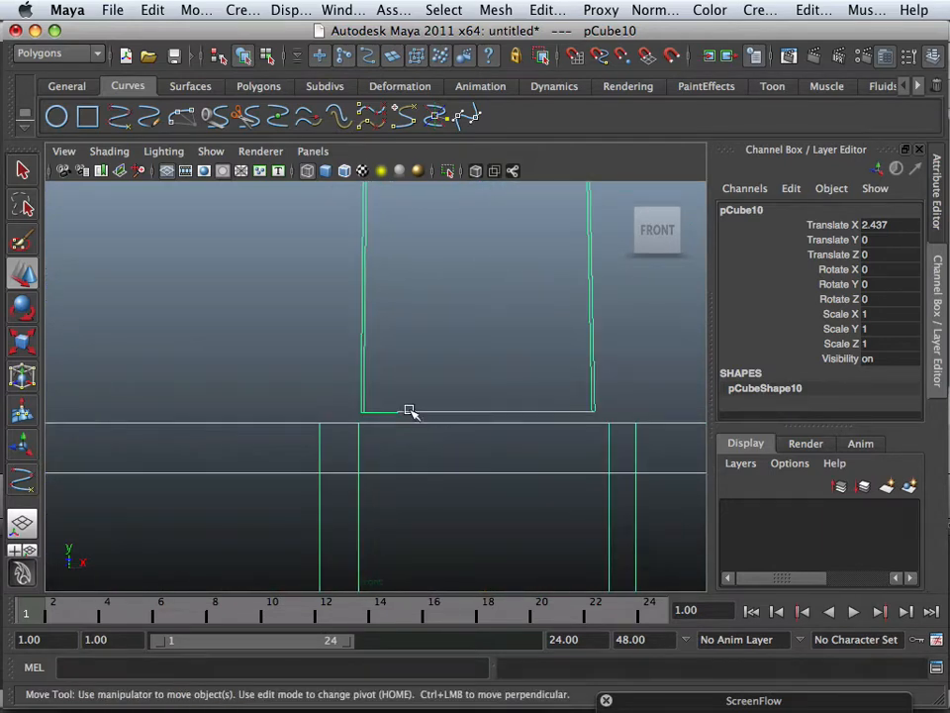
Set the middle copy to face selection, pick a face at the handle's lower end and show it in the perspective view.
right_drag(409, 410, 416, 388)
drag(465, 406, 494, 417)
key(space)
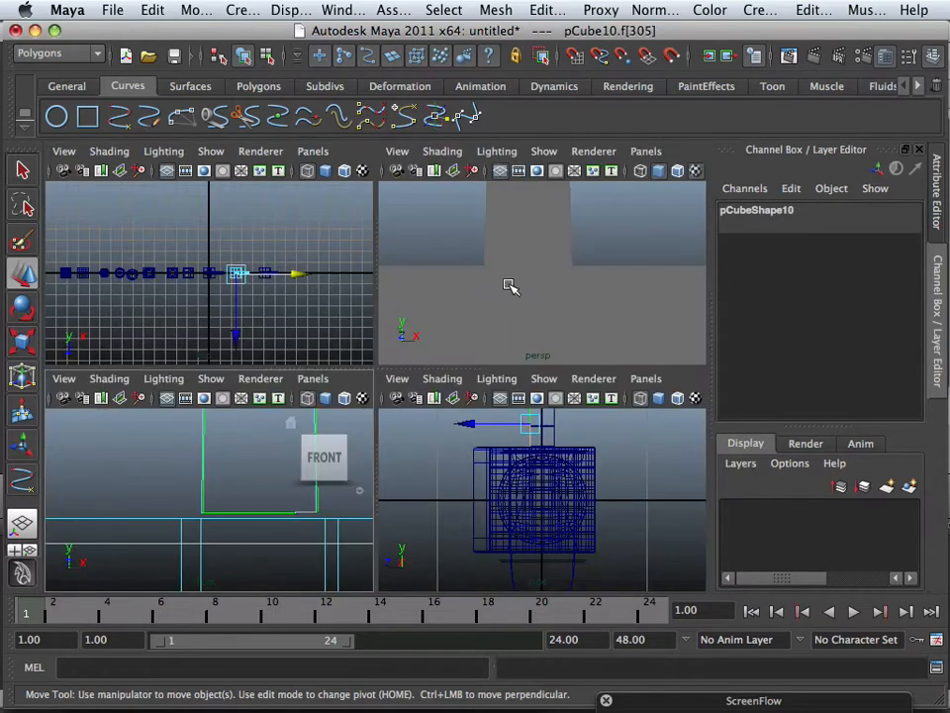
key(space)
alt+drag(509, 303, 461, 394)
alt+middle_drag(407, 416, 460, 340)
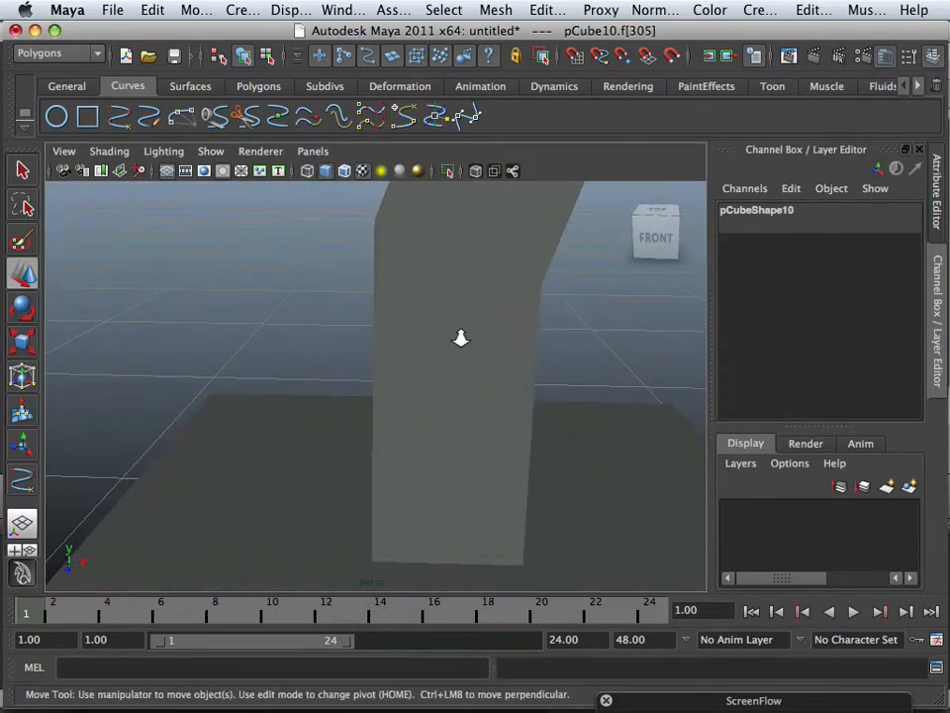
alt+right_drag(460, 340, 464, 362)
alt+middle_drag(464, 362, 464, 334)
Display the model in wireframe and delete the face of the cube's top directly beneath the handle's upright end.
key(4)
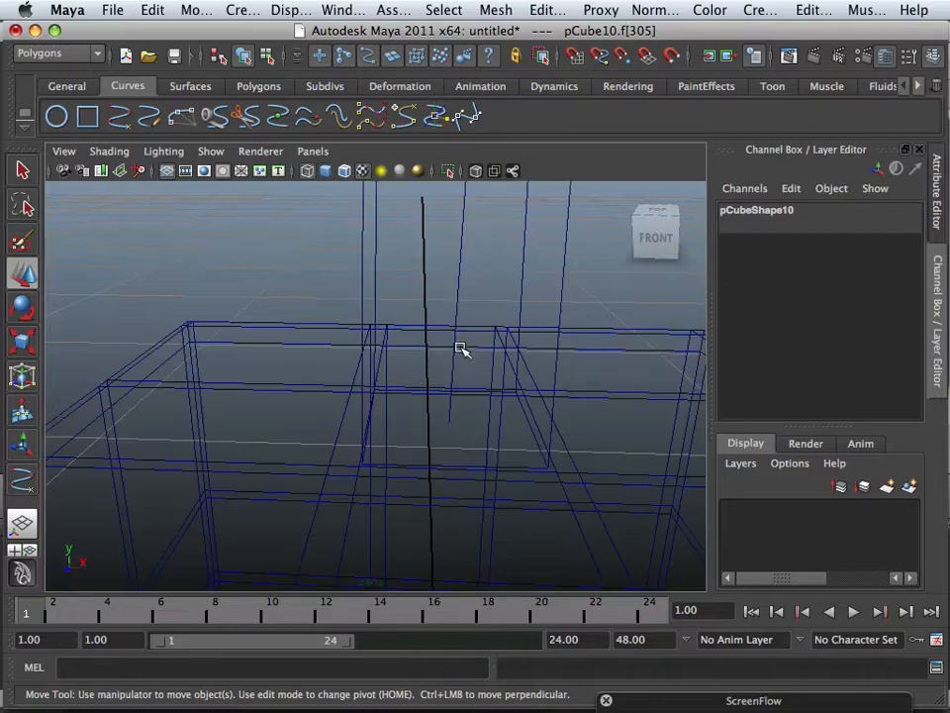
alt+drag(469, 413, 455, 441)
alt+right_drag(454, 442, 195, 367)
alt+middle_drag(326, 394, 168, 401)
alt+right_drag(228, 401, 326, 405)
alt+middle_drag(327, 405, 345, 409)
alt+right_drag(344, 409, 323, 441)
alt+drag(323, 442, 380, 437)
alt+right_drag(380, 436, 430, 450)
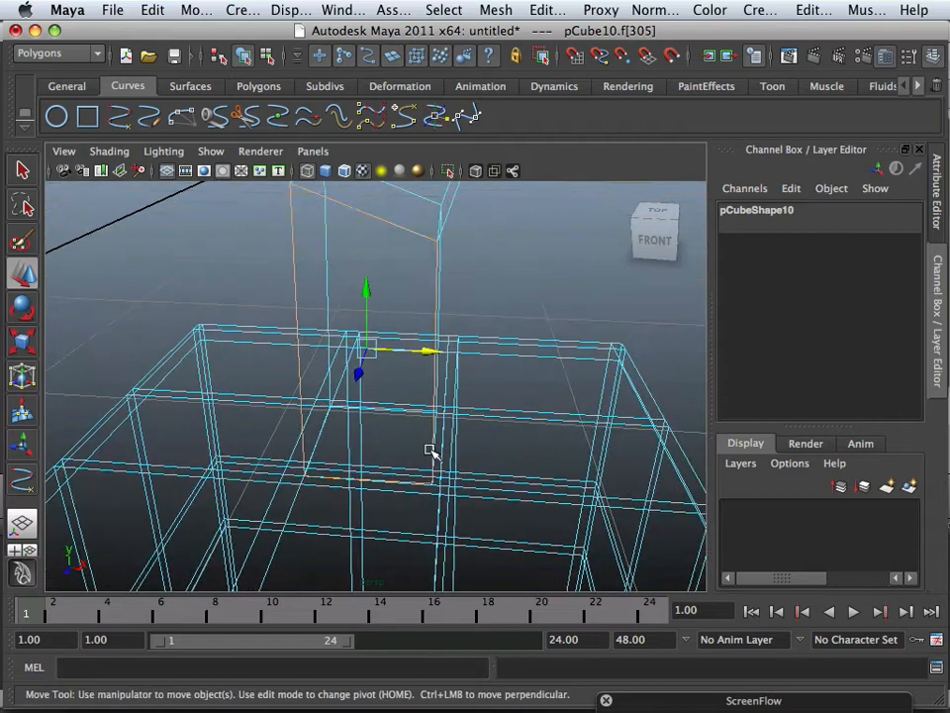
alt+drag(431, 449, 394, 454)
right_drag(374, 450, 373, 386)
alt+drag(349, 452, 371, 447)
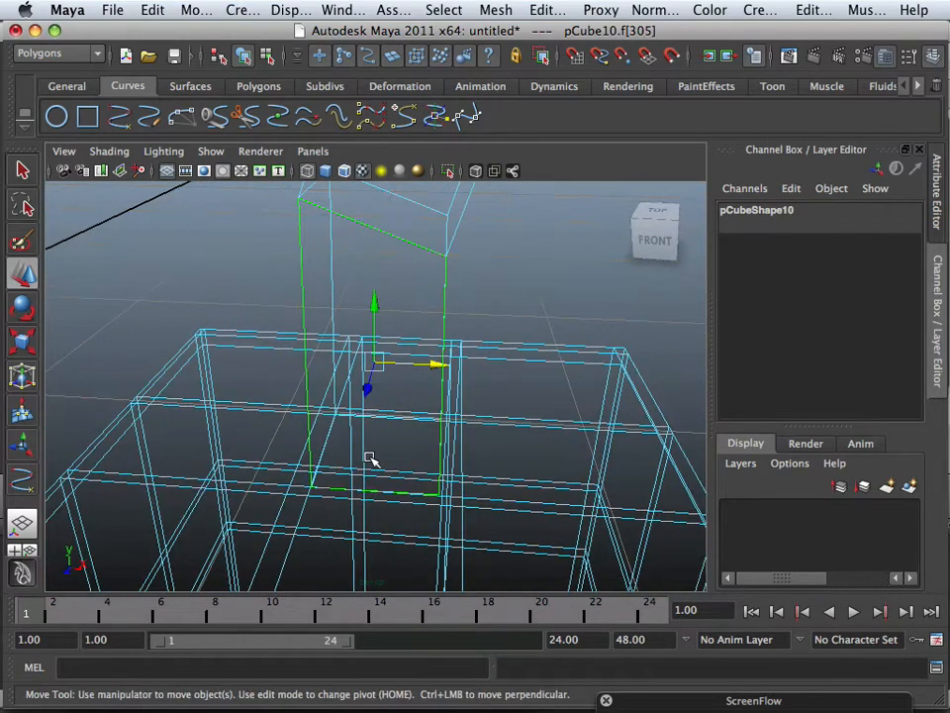
alt+right_drag(370, 459, 422, 462)
alt+drag(421, 462, 426, 452)
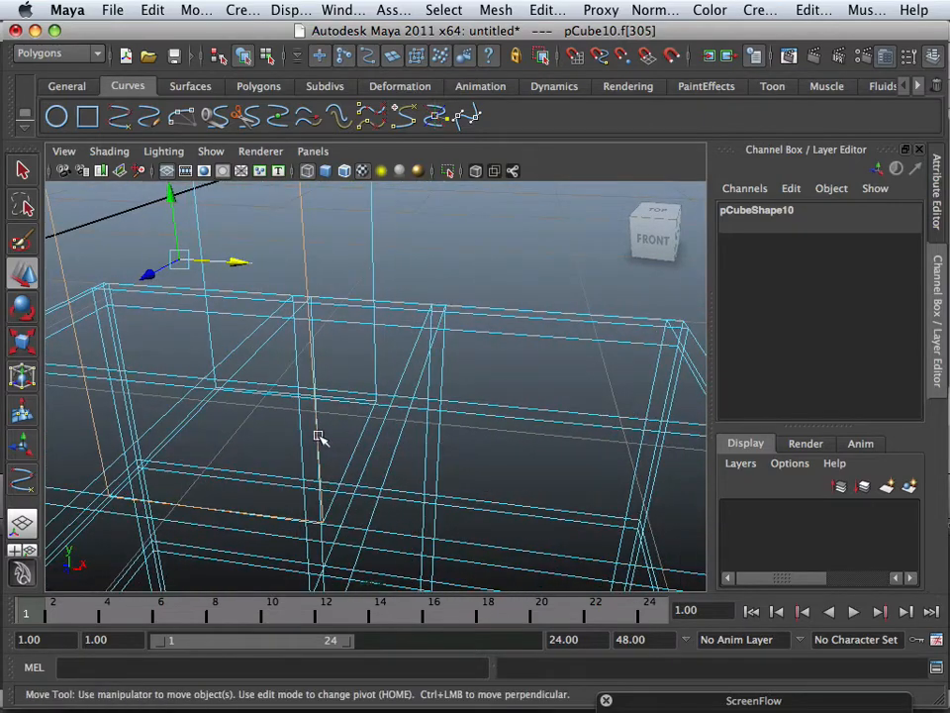
alt+drag(312, 471, 312, 454)
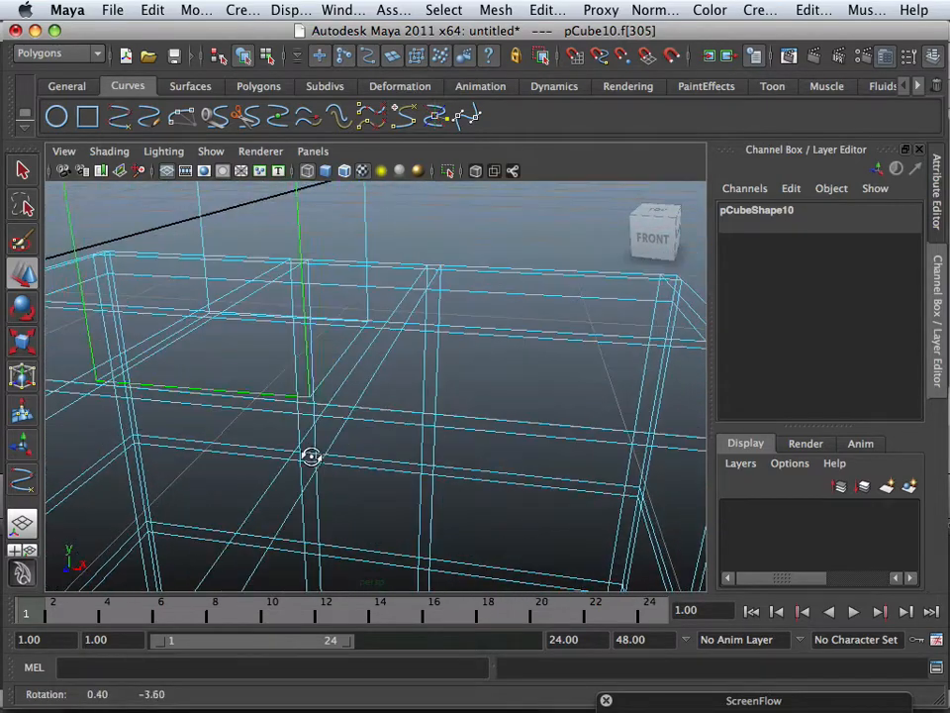
click(333, 389)
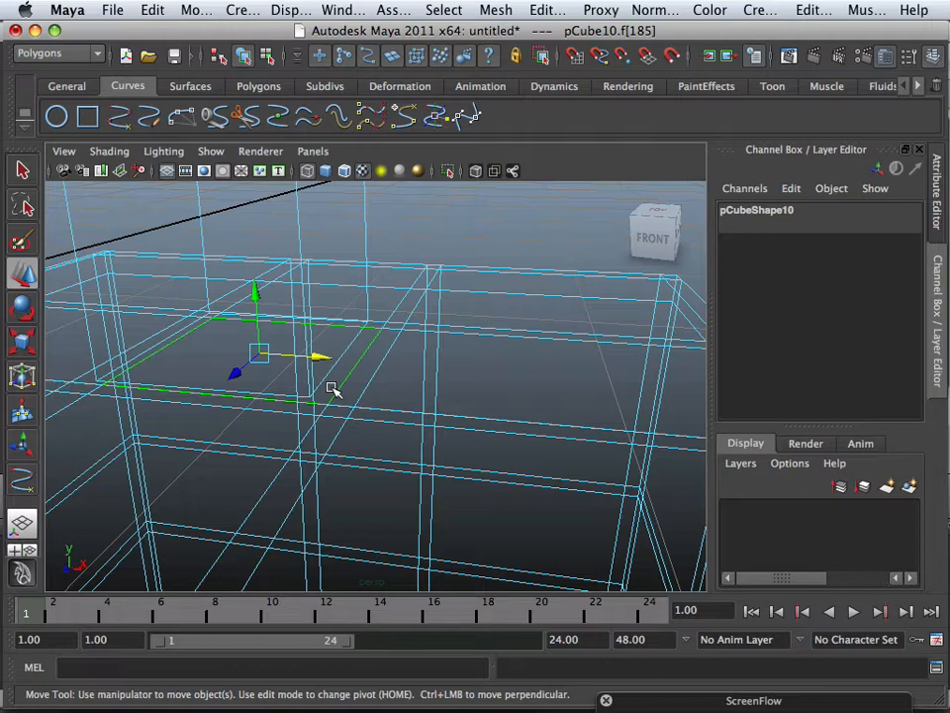
key(Delete)
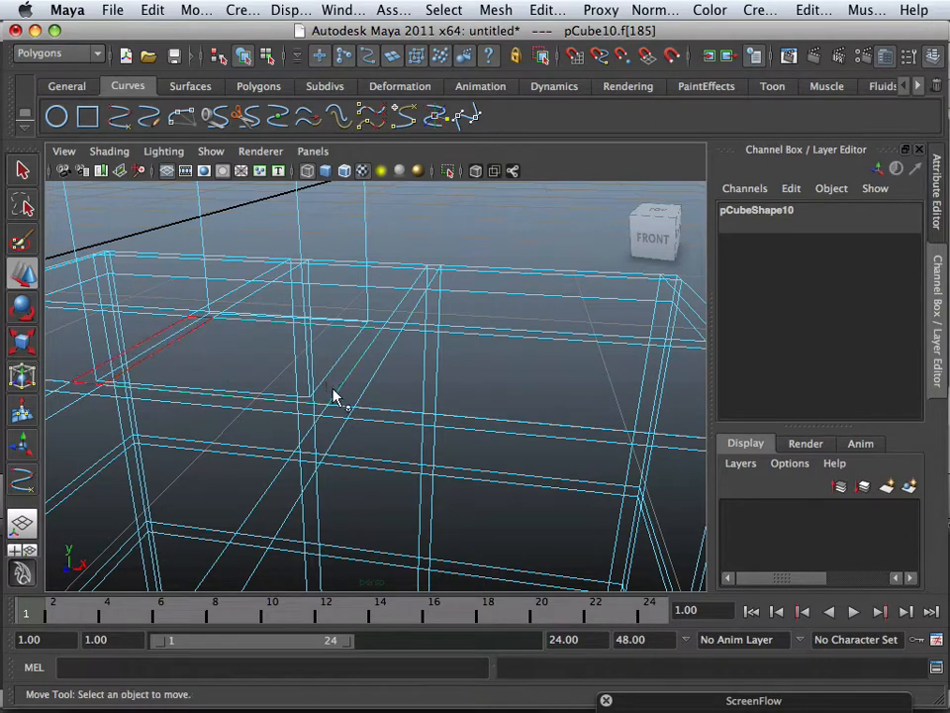
Return to shaded display and, from inside the cube, delete the face capping the handle's lower end.
alt+drag(333, 389, 340, 390)
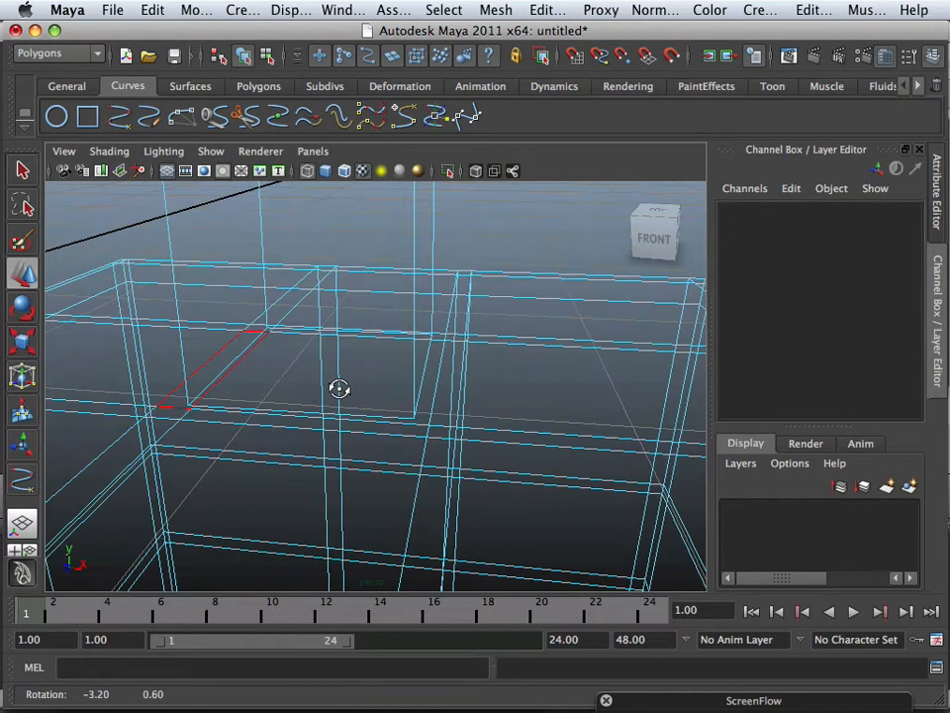
scroll(349, 392, up, 5)
alt+middle_drag(440, 421, 431, 437)
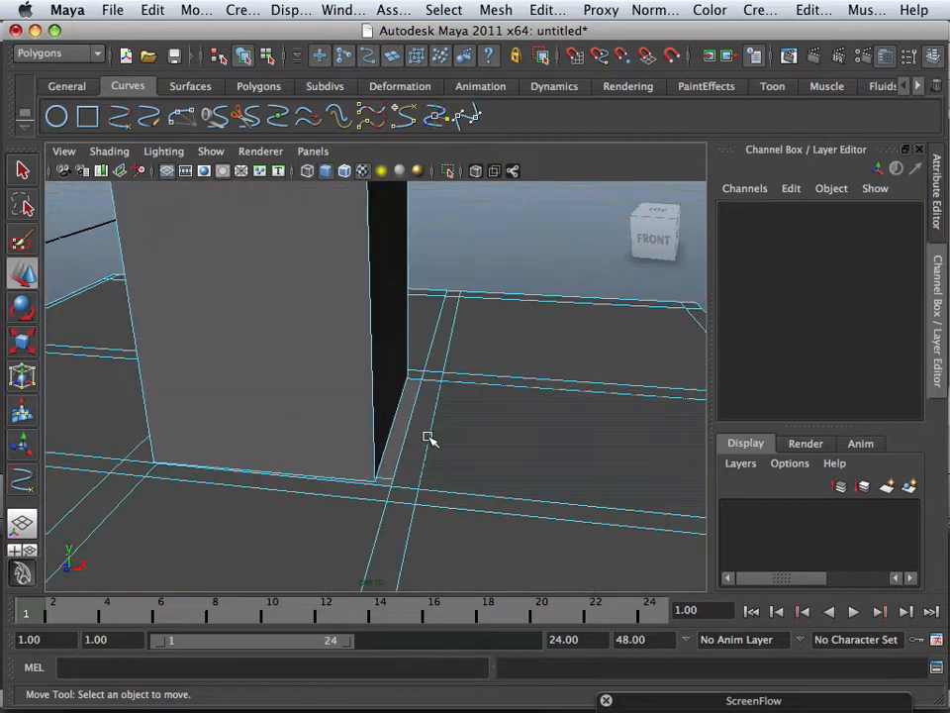
alt+drag(423, 442, 392, 470)
alt+middle_drag(330, 465, 319, 361)
alt+drag(319, 361, 243, 349)
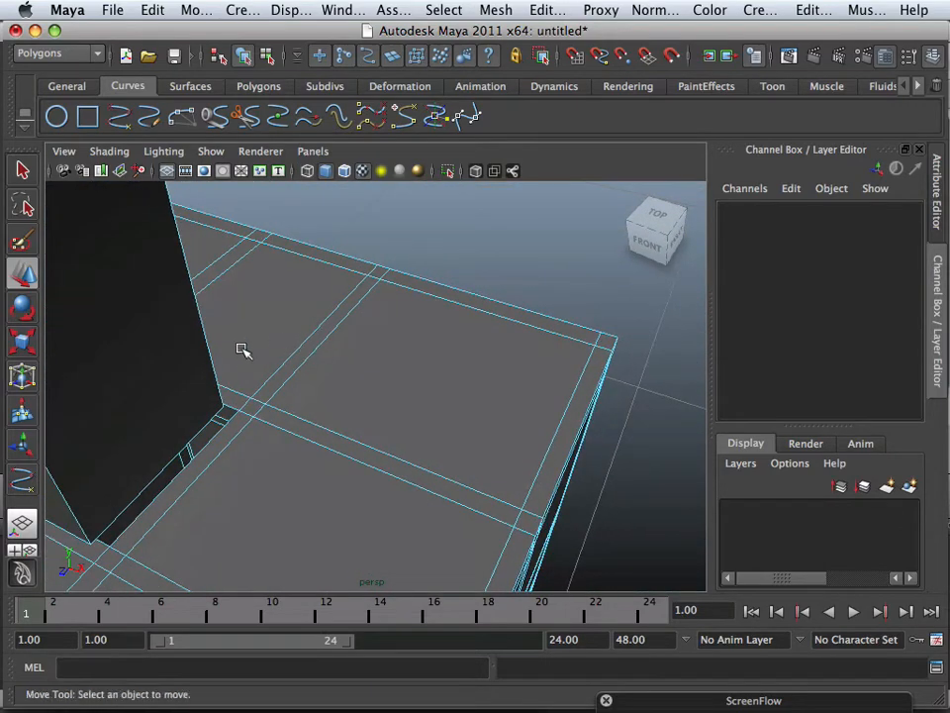
alt+drag(194, 452, 221, 420)
scroll(313, 318, up, 5)
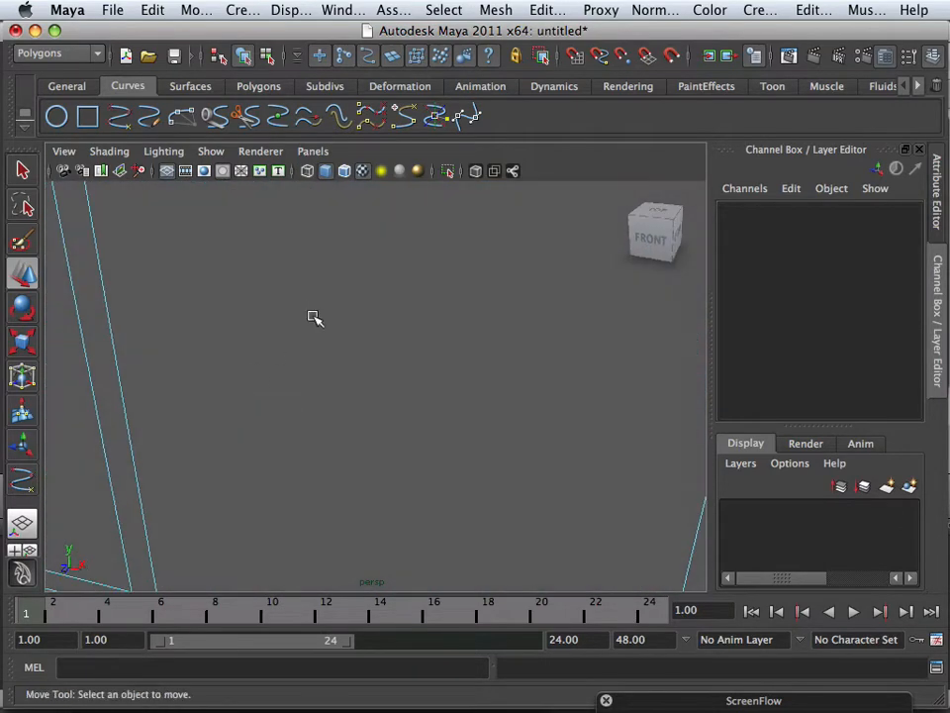
alt+right_drag(306, 429, 405, 452)
alt+drag(405, 451, 397, 348)
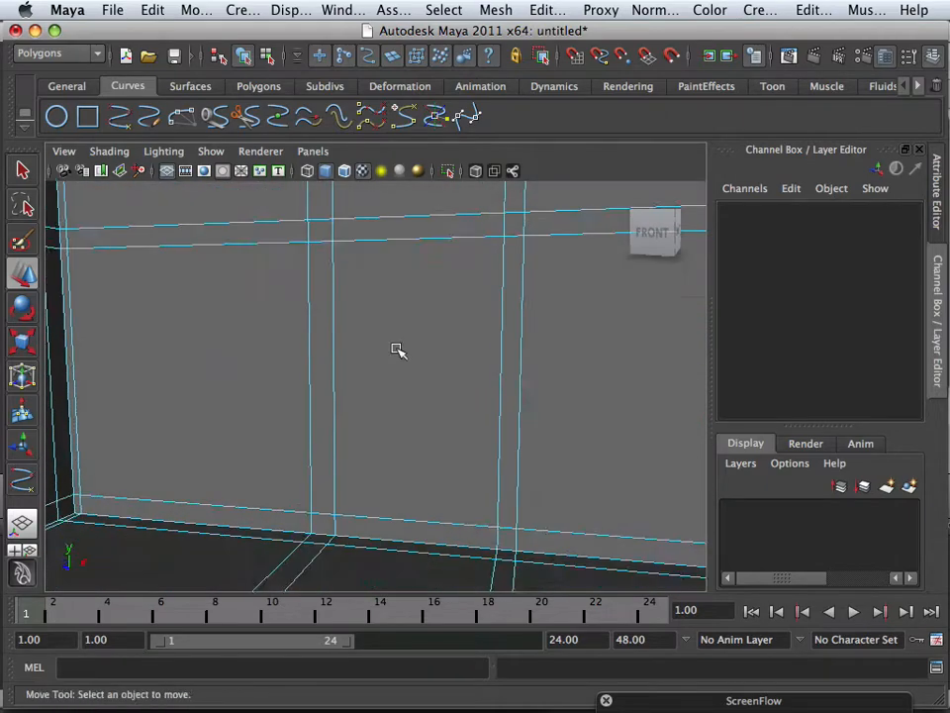
alt+middle_drag(397, 348, 336, 514)
alt+drag(336, 514, 367, 337)
alt+middle_drag(366, 337, 336, 535)
alt+drag(335, 534, 356, 425)
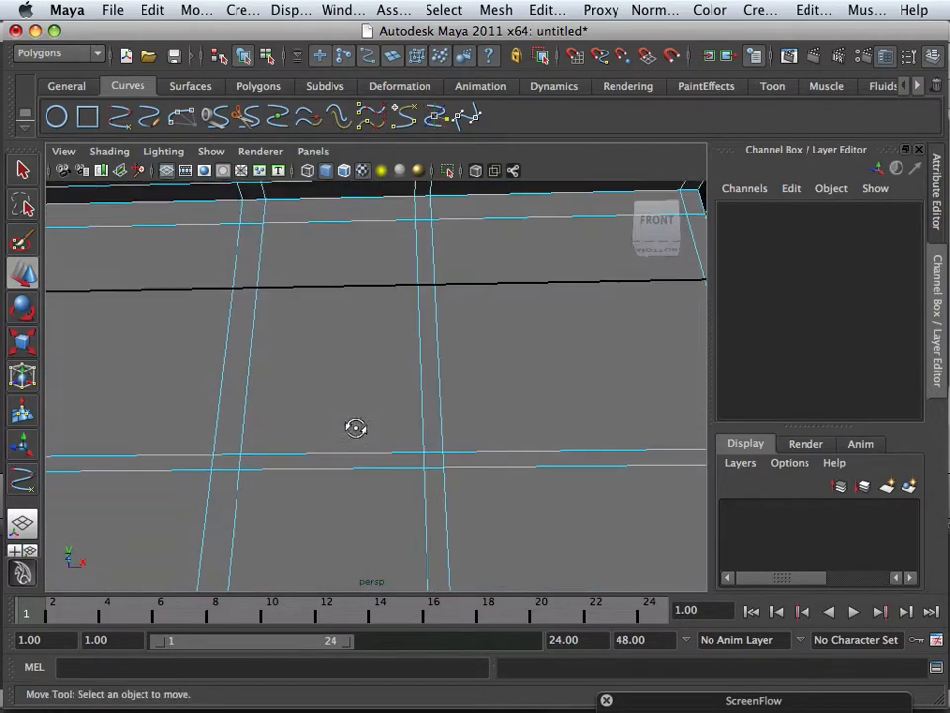
alt+middle_drag(411, 342, 390, 500)
alt+drag(390, 500, 397, 424)
alt+middle_drag(396, 364, 459, 513)
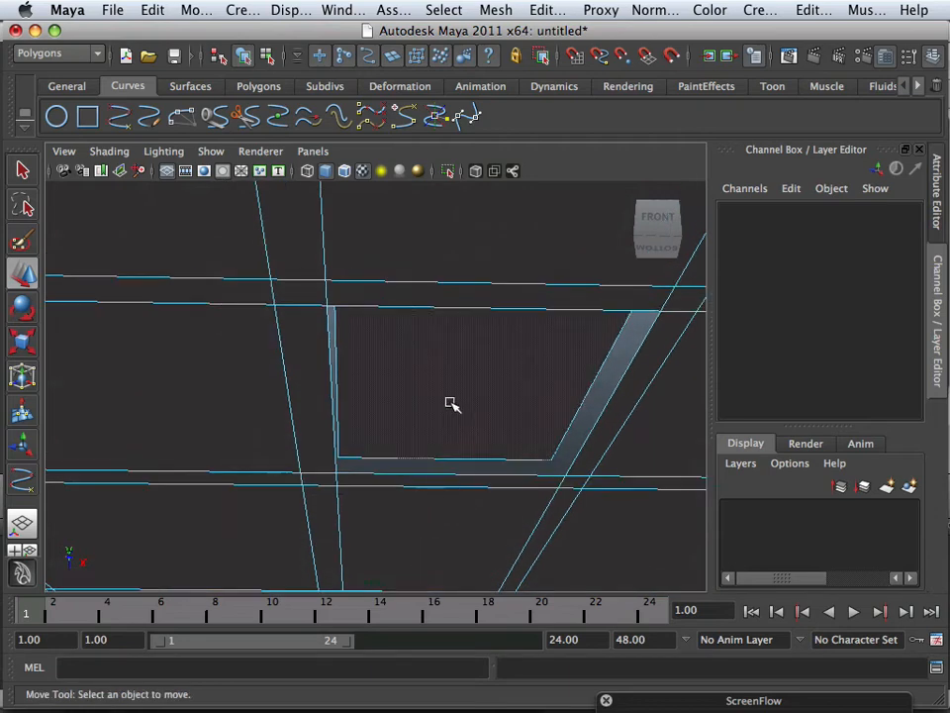
click(450, 402)
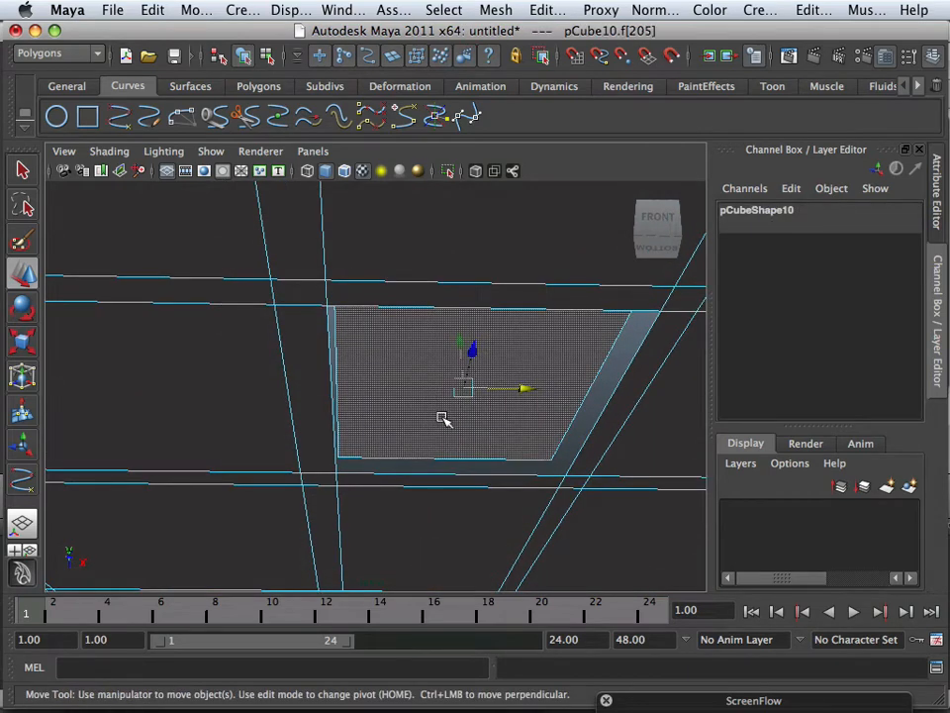
key(Delete)
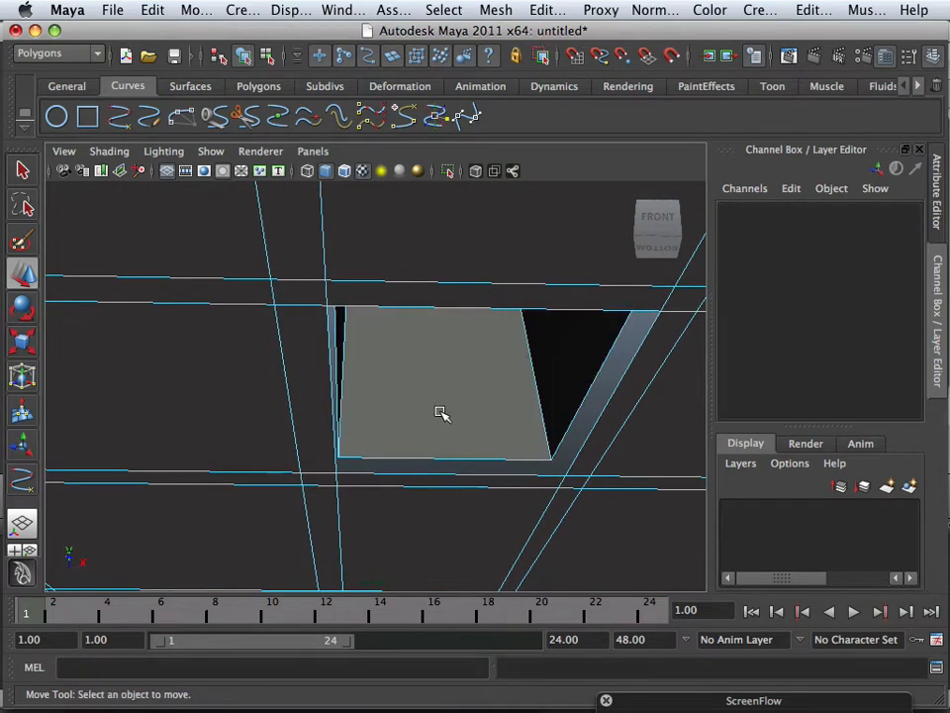
Snap the handle's front bottom vertex on the +X side onto the matching corner vertex of the opening in the cube's top.
alt+right_drag(441, 414, 362, 391)
alt+drag(362, 392, 362, 484)
alt+middle_drag(362, 484, 355, 334)
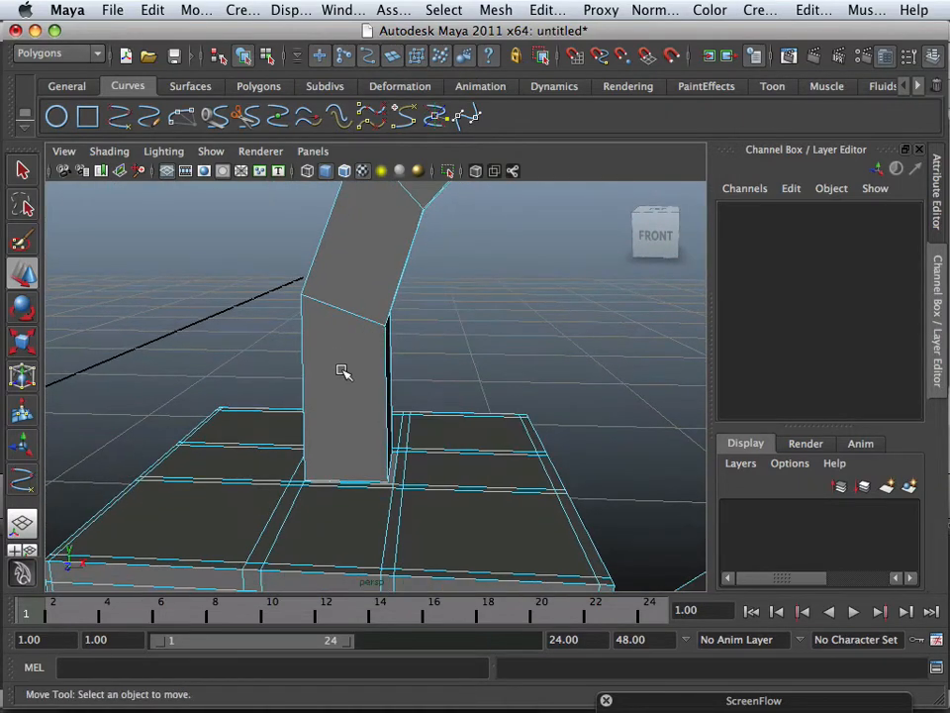
alt+right_drag(343, 372, 433, 459)
alt+middle_drag(433, 458, 419, 401)
alt+right_drag(352, 394, 382, 400)
alt+middle_drag(382, 399, 356, 384)
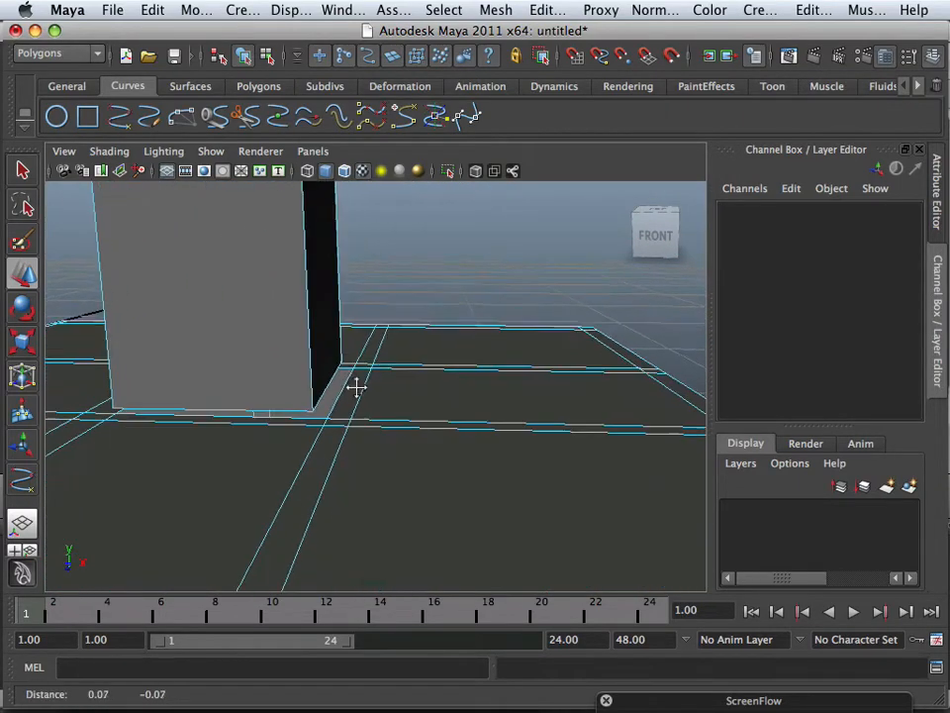
alt+drag(357, 384, 363, 401)
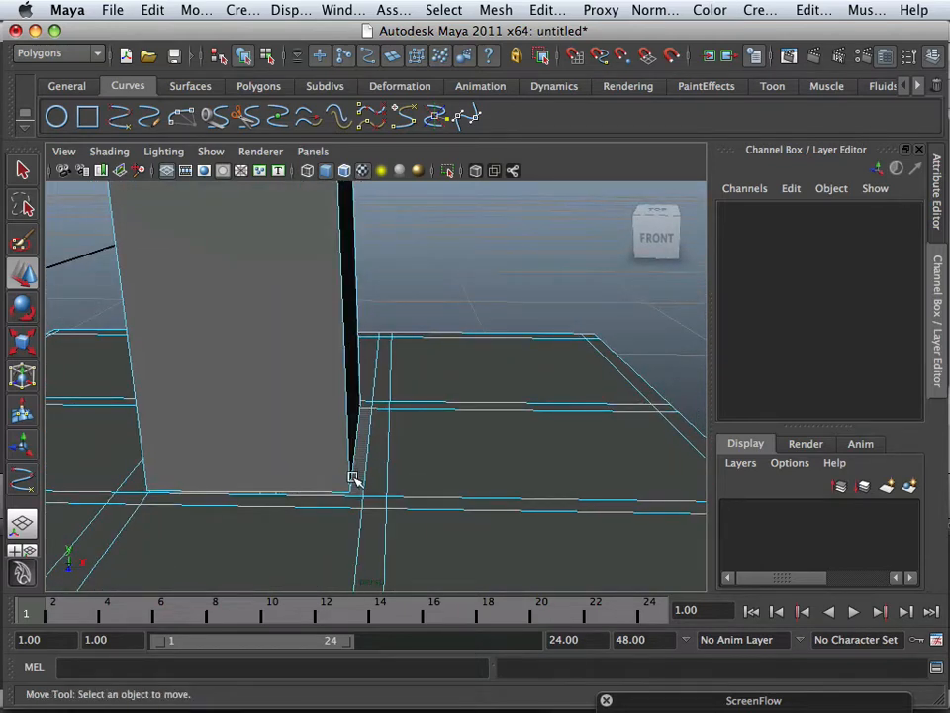
right_drag(351, 483, 292, 368)
click(355, 492)
scroll(390, 500, up, 2)
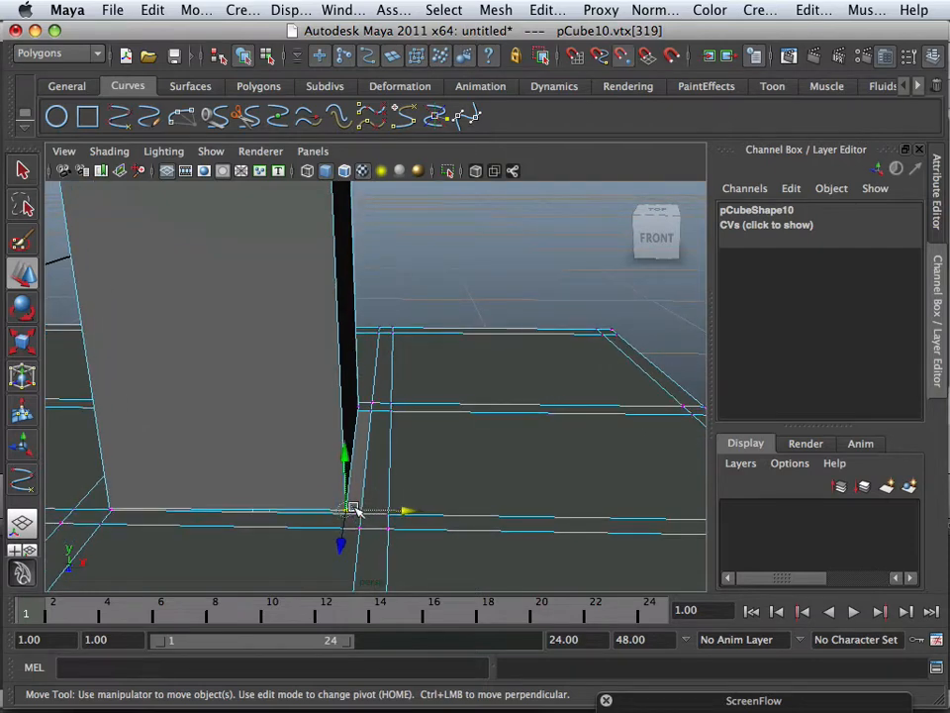
drag(349, 512, 358, 514)
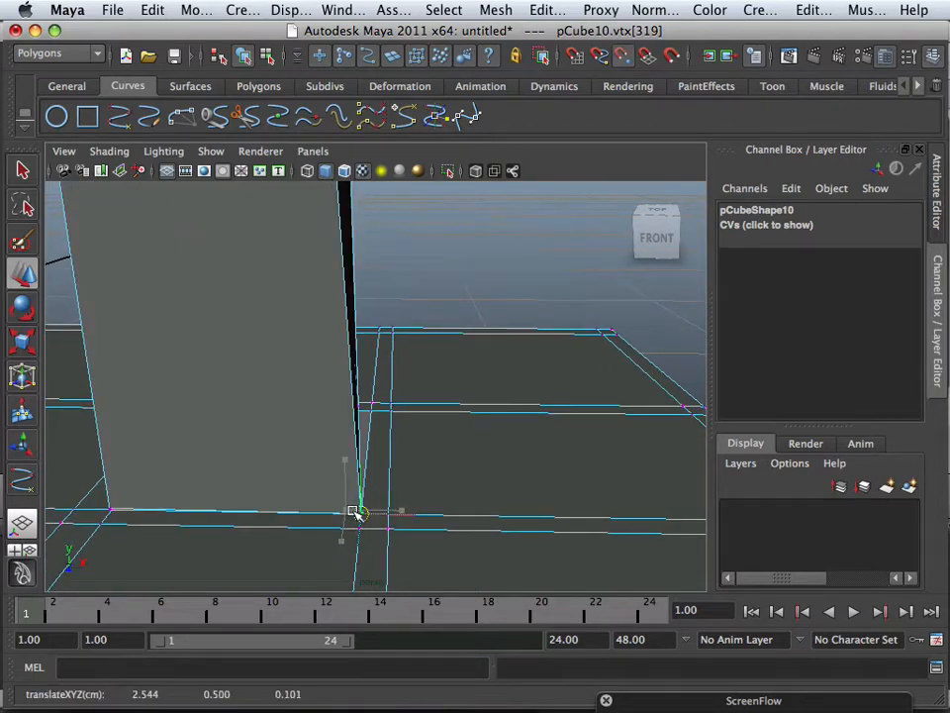
alt+right_drag(362, 521, 340, 514)
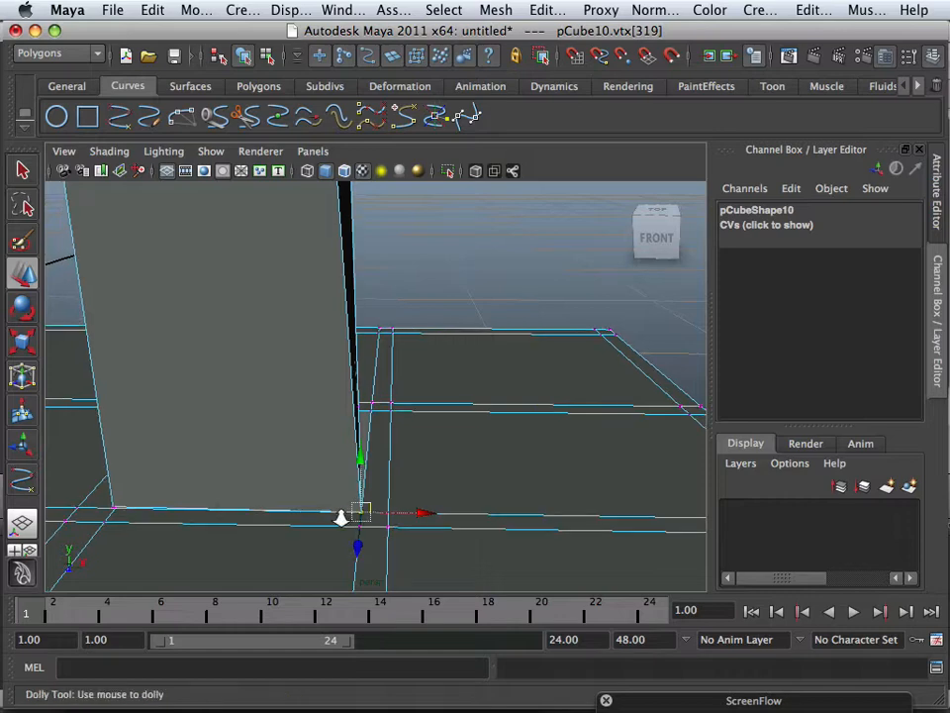
Snap the handle's front bottom vertex on the -X side onto the matching corner vertex of the opening in the cube's top.
mouse_move(339, 514)
alt+mouse_down()
mouse_move(369, 516)
mouse_move(351, 522)
alt+mouse_up()
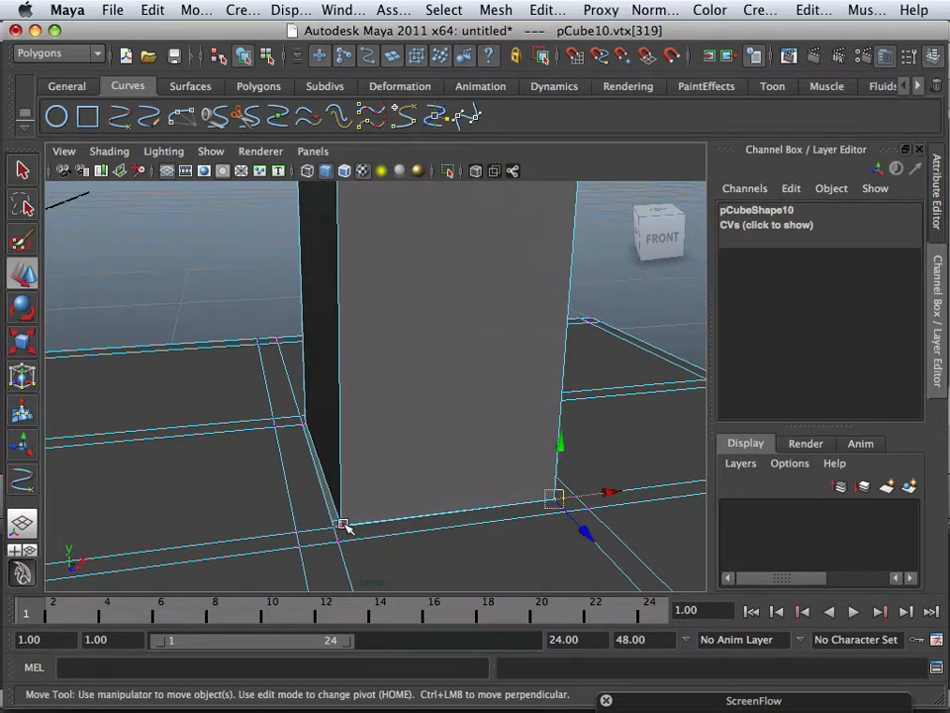
click(342, 524)
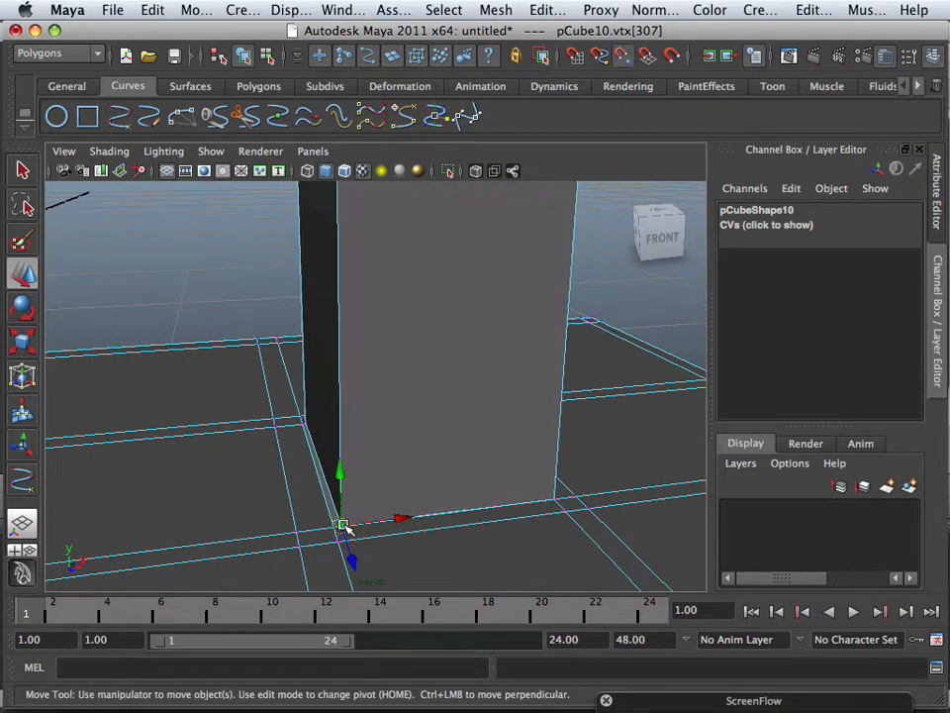
drag(346, 526, 336, 528)
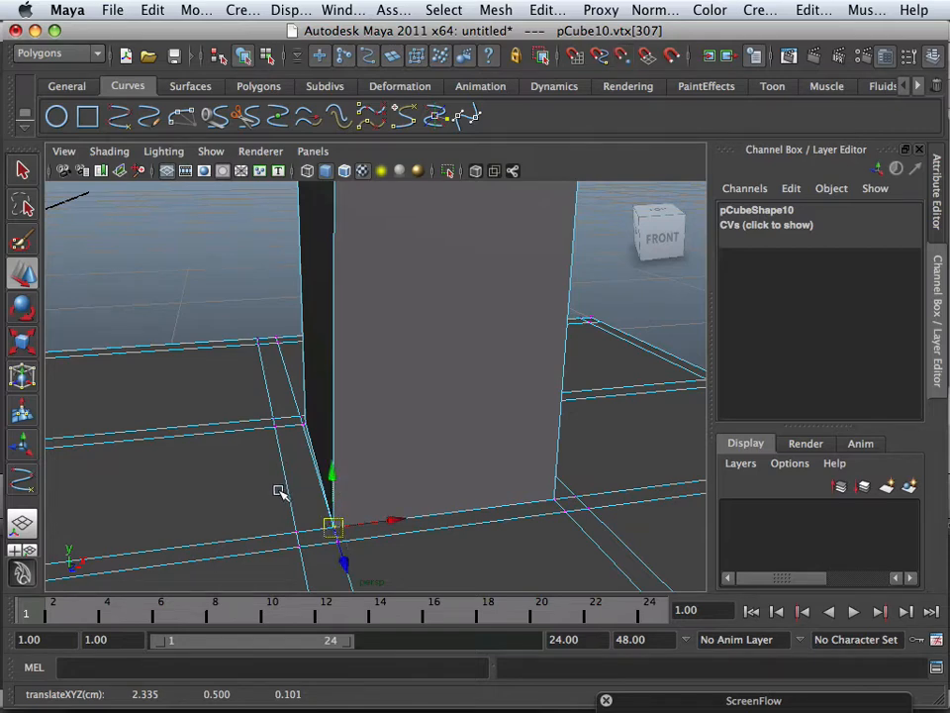
Snap the handle's back bottom vertex on the -X side onto the matching back corner of the opening.
alt+drag(279, 491, 394, 490)
alt+middle_drag(394, 491, 327, 492)
alt+drag(327, 491, 389, 492)
alt+right_drag(389, 492, 520, 524)
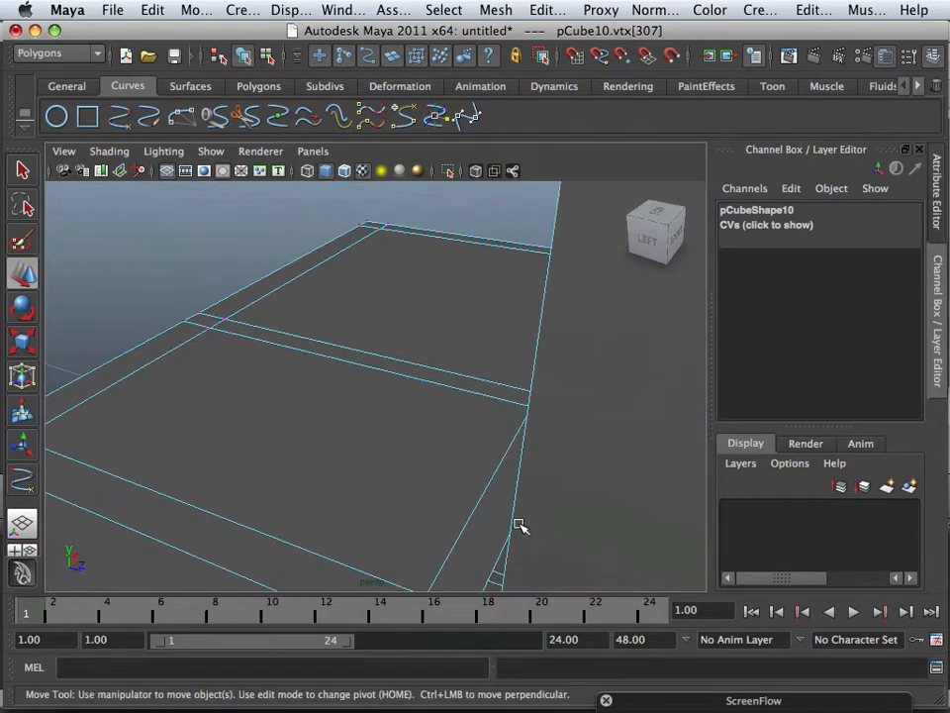
alt+middle_drag(520, 524, 509, 495)
click(416, 455)
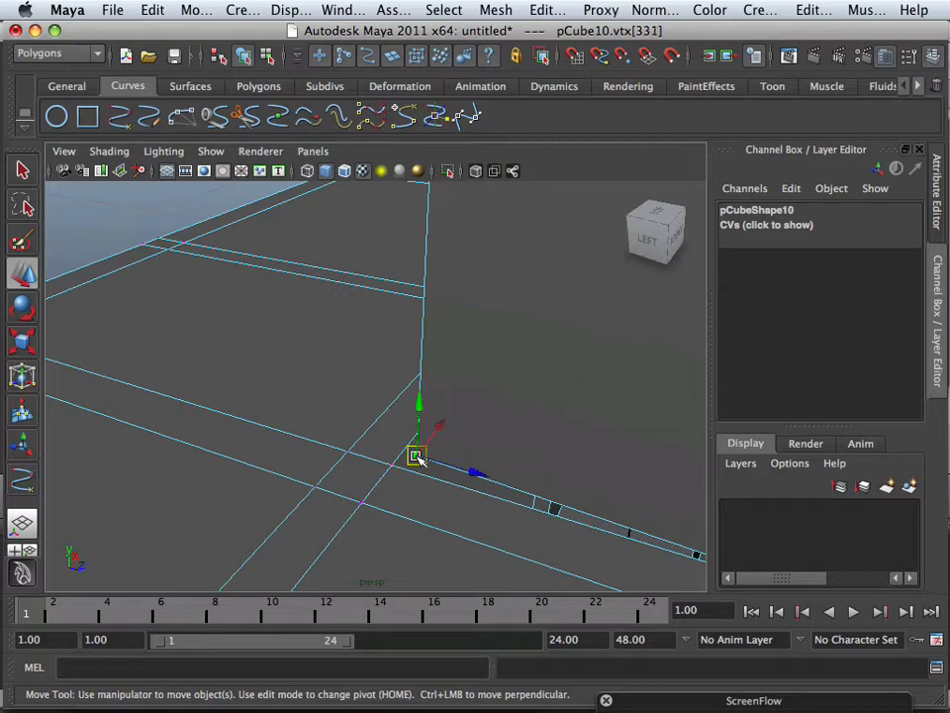
drag(416, 452, 390, 462)
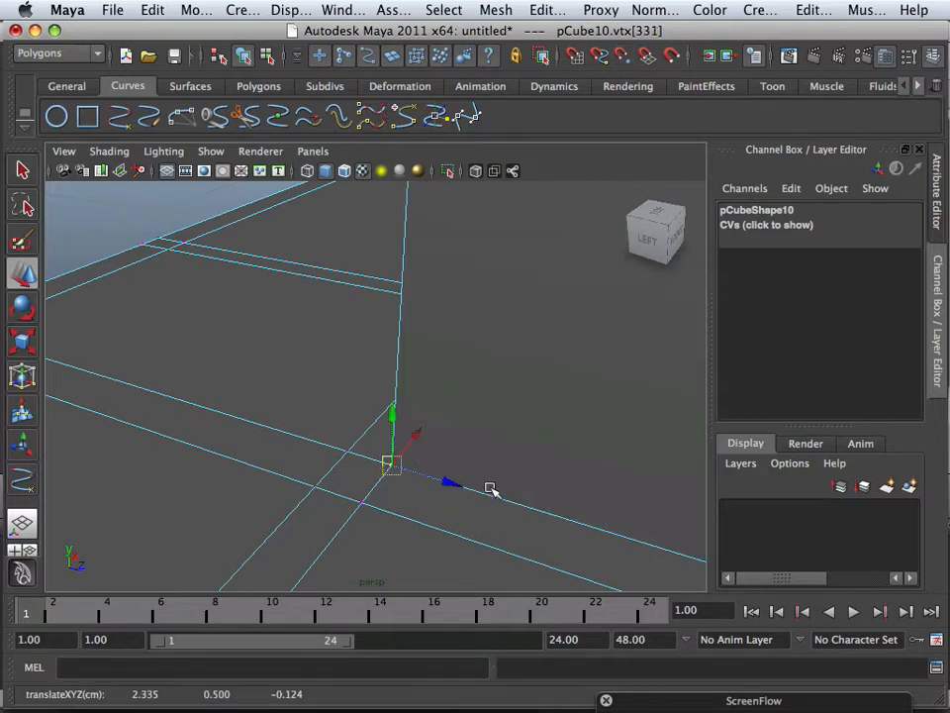
Snap the handle's remaining back bottom vertex on the +X side onto the last free corner of the opening.
alt+right_drag(490, 488, 337, 473)
alt+drag(336, 473, 505, 437)
alt+middle_drag(505, 437, 352, 465)
alt+right_drag(353, 465, 509, 475)
alt+drag(346, 458, 425, 457)
alt+right_drag(277, 465, 381, 468)
alt+drag(382, 468, 371, 454)
click(373, 429)
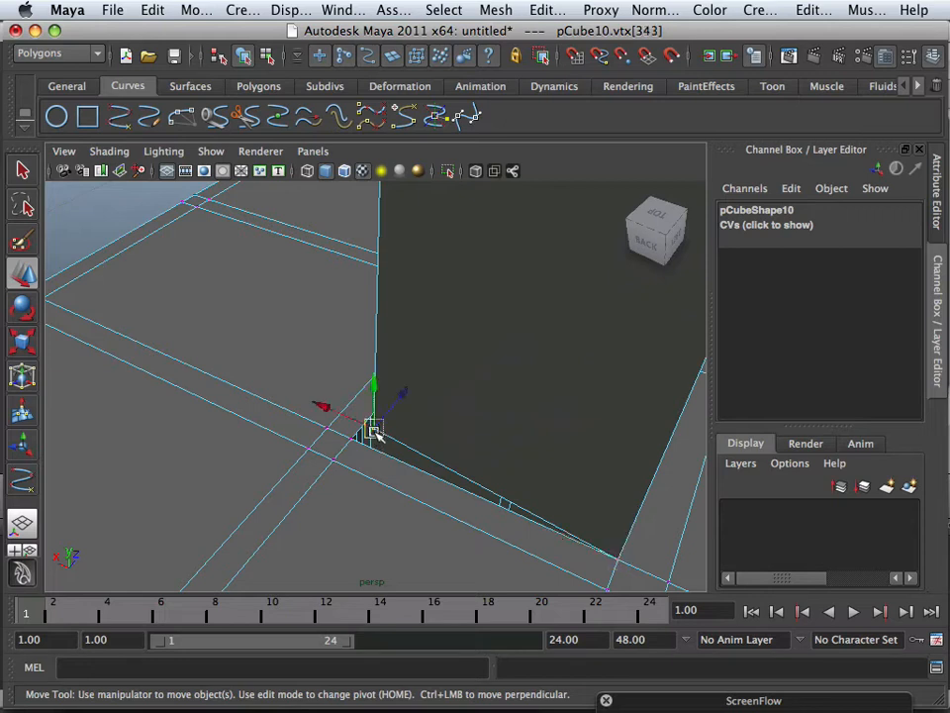
click(365, 435)
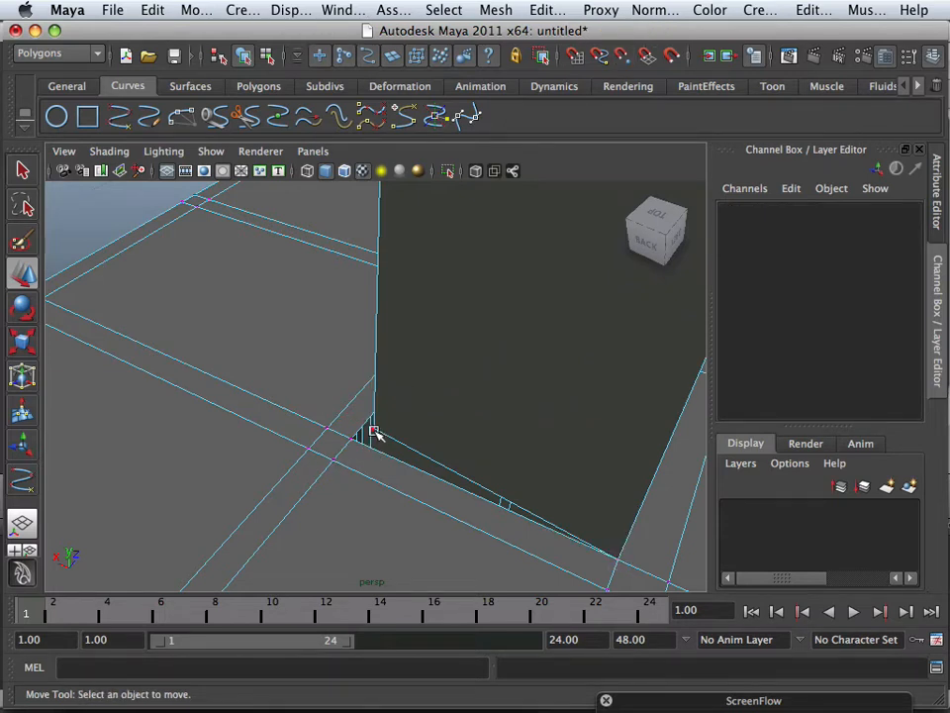
click(373, 430)
drag(373, 429, 365, 435)
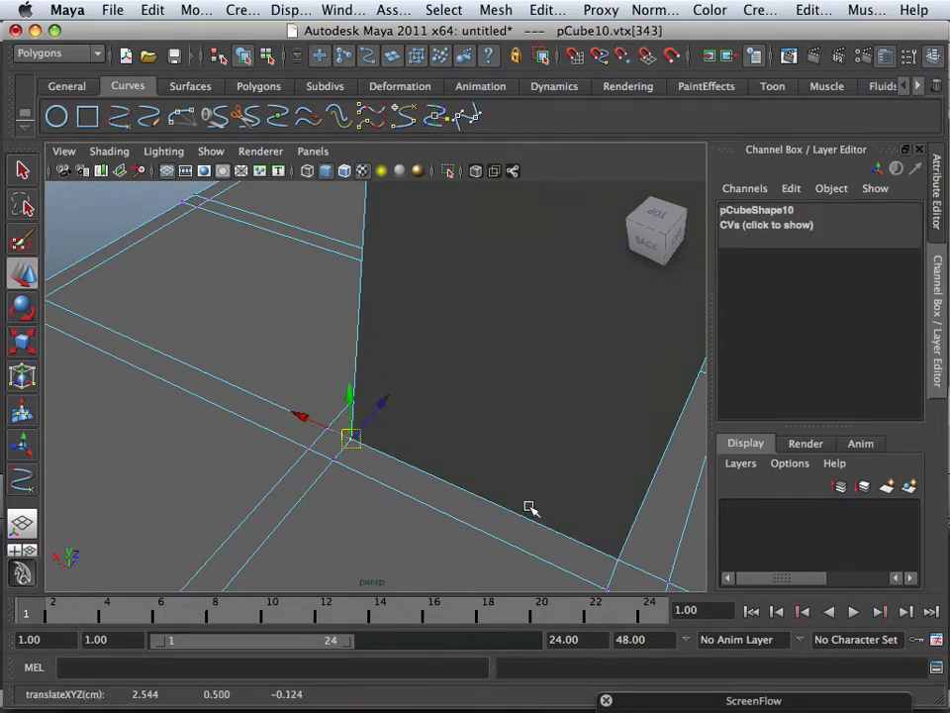
Return the model to object selection, show the handle's base from the front and look up the Merge command.
alt+right_drag(530, 509, 373, 487)
alt+drag(373, 487, 251, 462)
alt+middle_drag(251, 463, 486, 454)
alt+drag(486, 454, 258, 416)
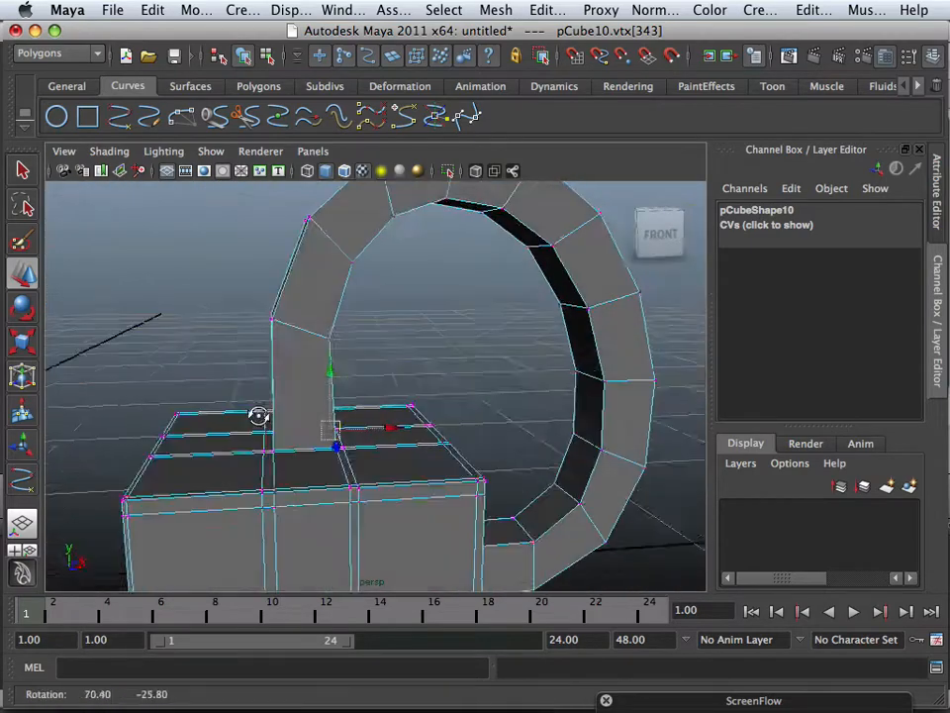
alt+right_drag(258, 416, 357, 452)
alt+drag(357, 452, 336, 393)
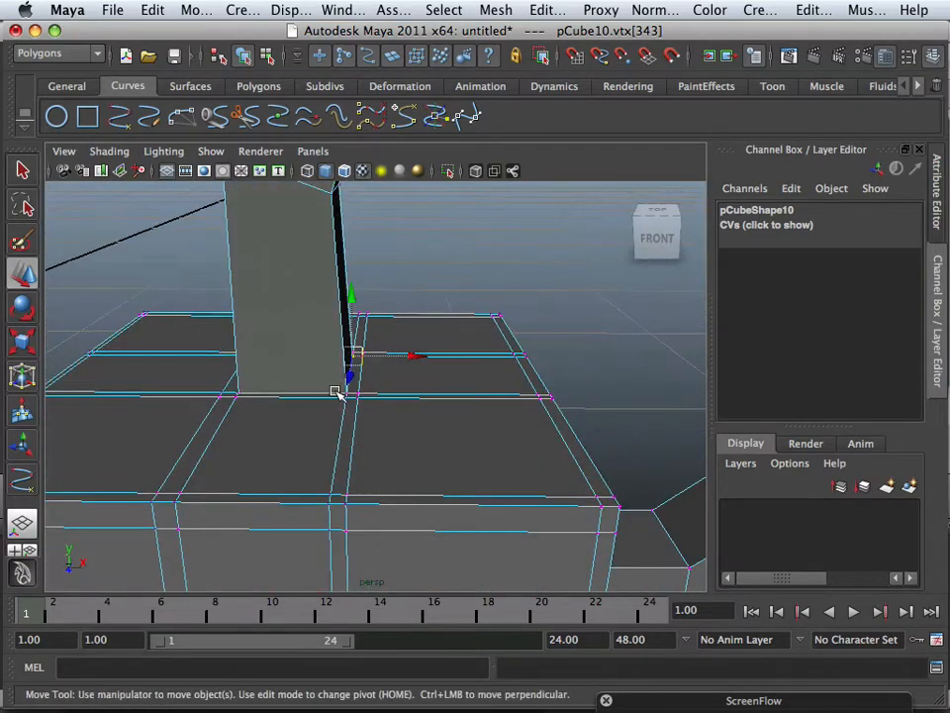
right_drag(330, 394, 425, 323)
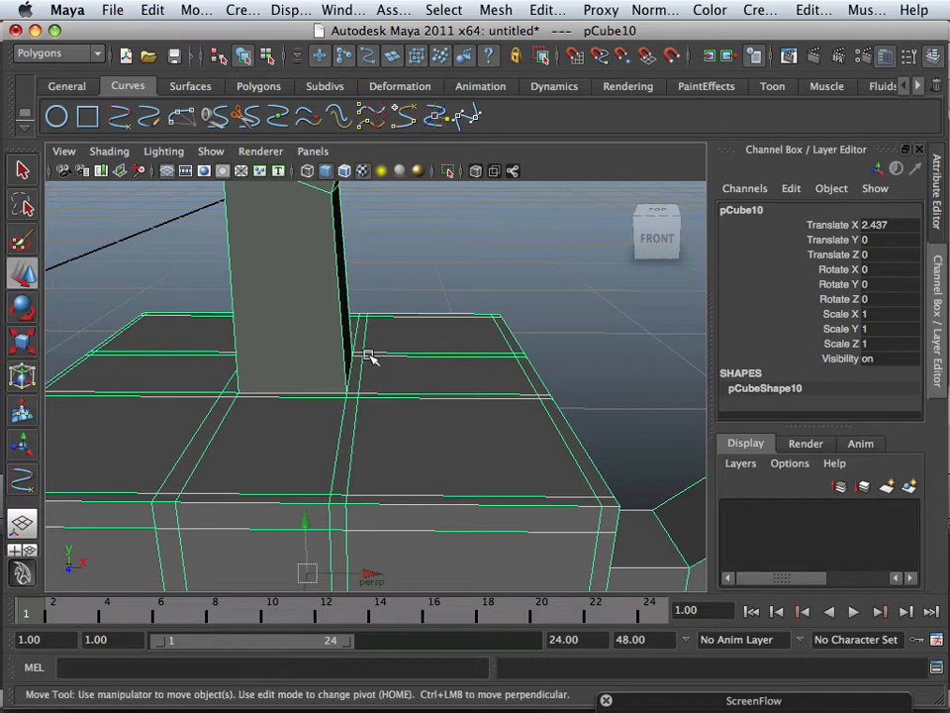
key(f)
click(507, 10)
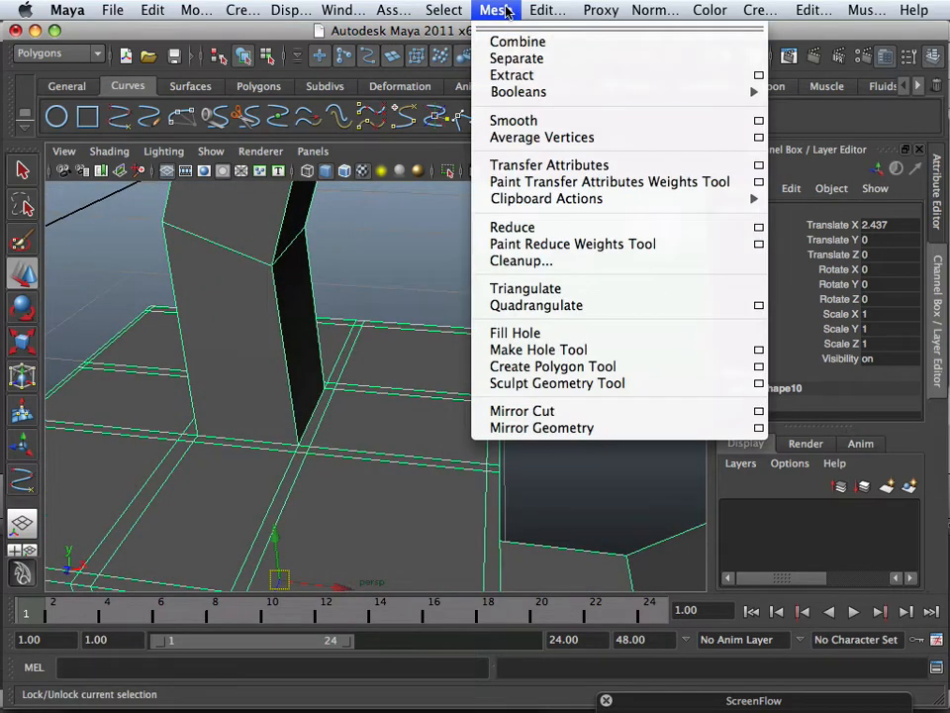
mouse_move(536, 10)
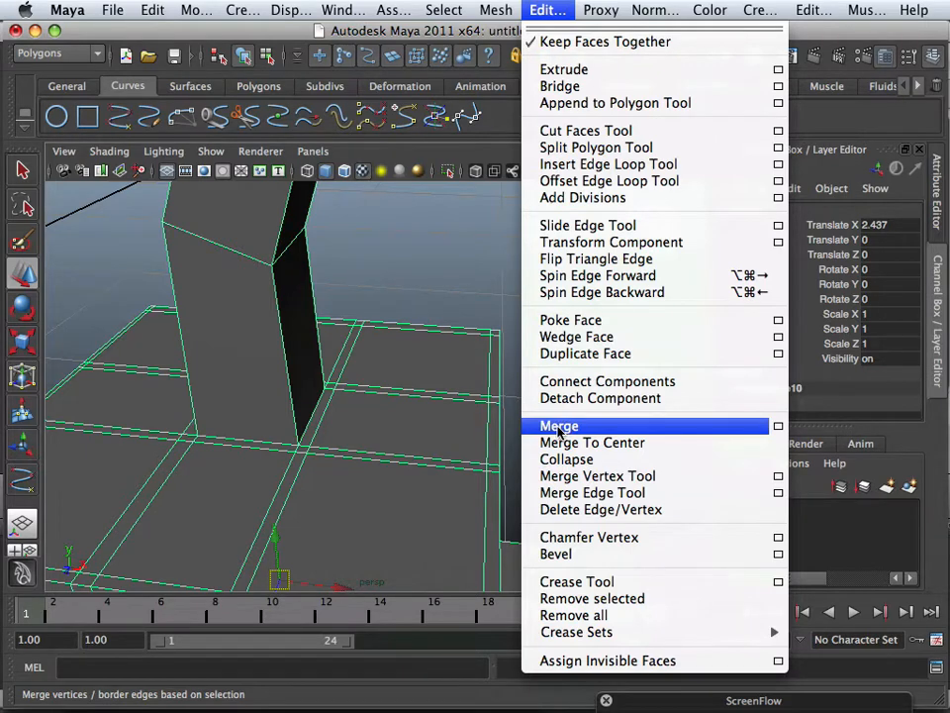
click(313, 427)
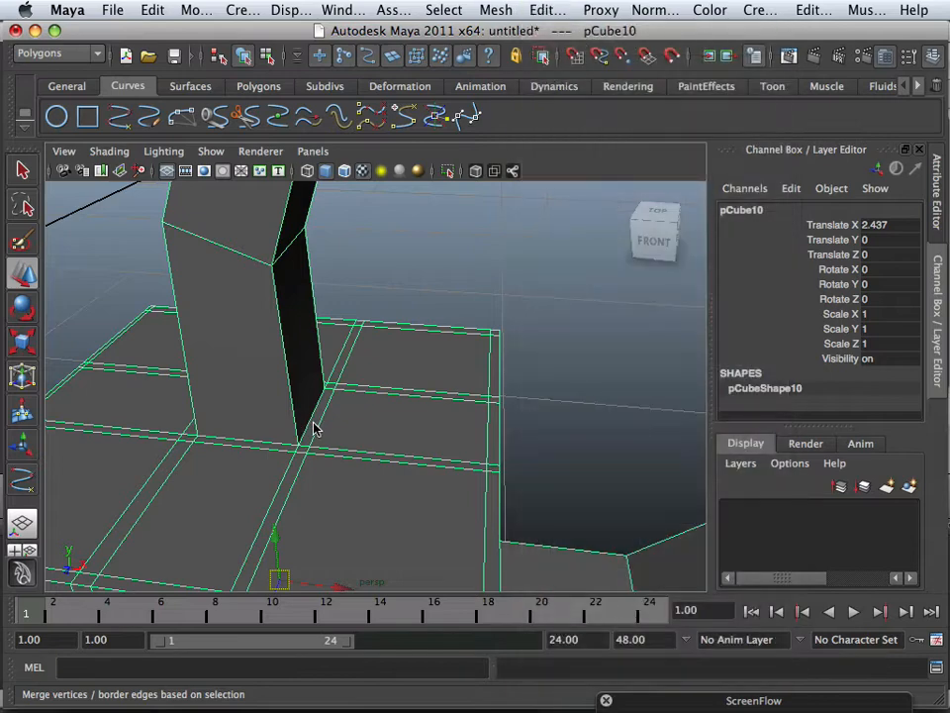
Select the overlapping vertices at the handle's front +X base corner, try merging them and undo the merge.
key(ctrl+a)
scroll(288, 413, up, 5)
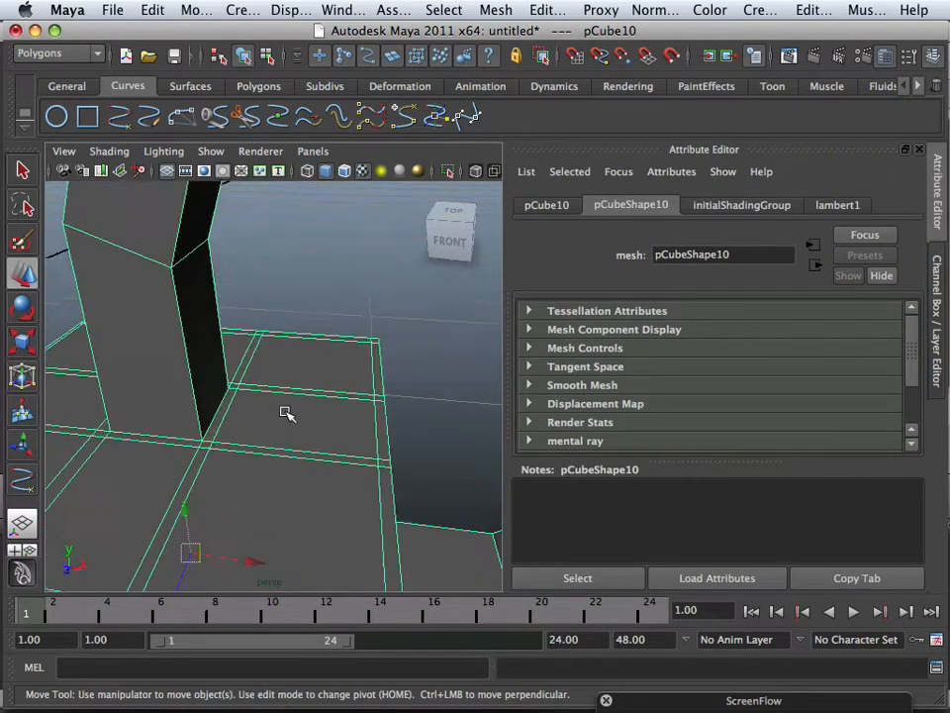
alt+middle_drag(261, 412, 368, 388)
right_drag(256, 495, 203, 352)
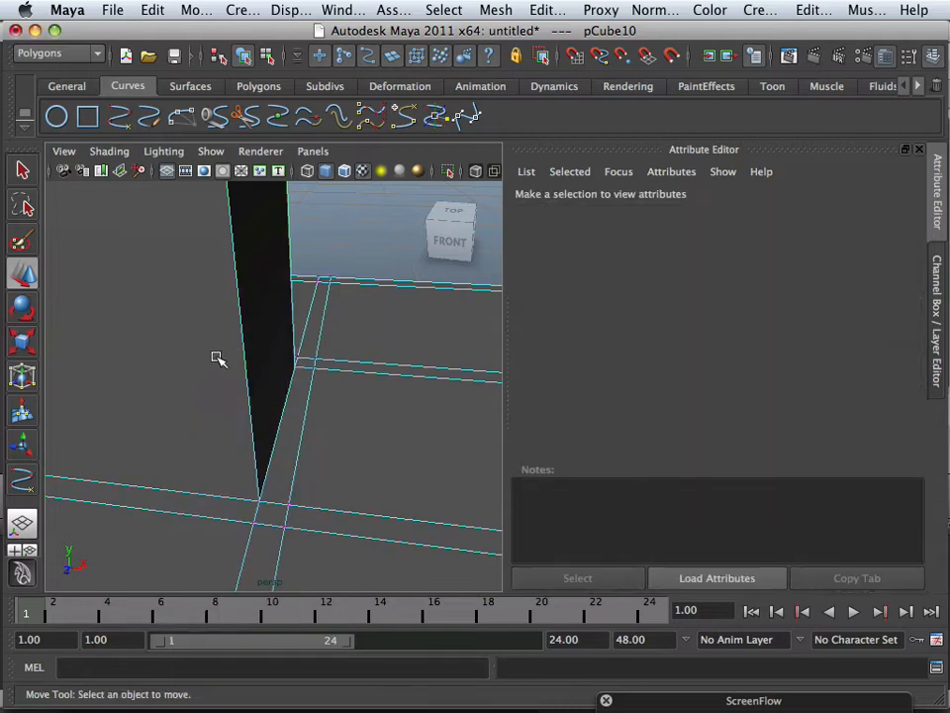
click(255, 499)
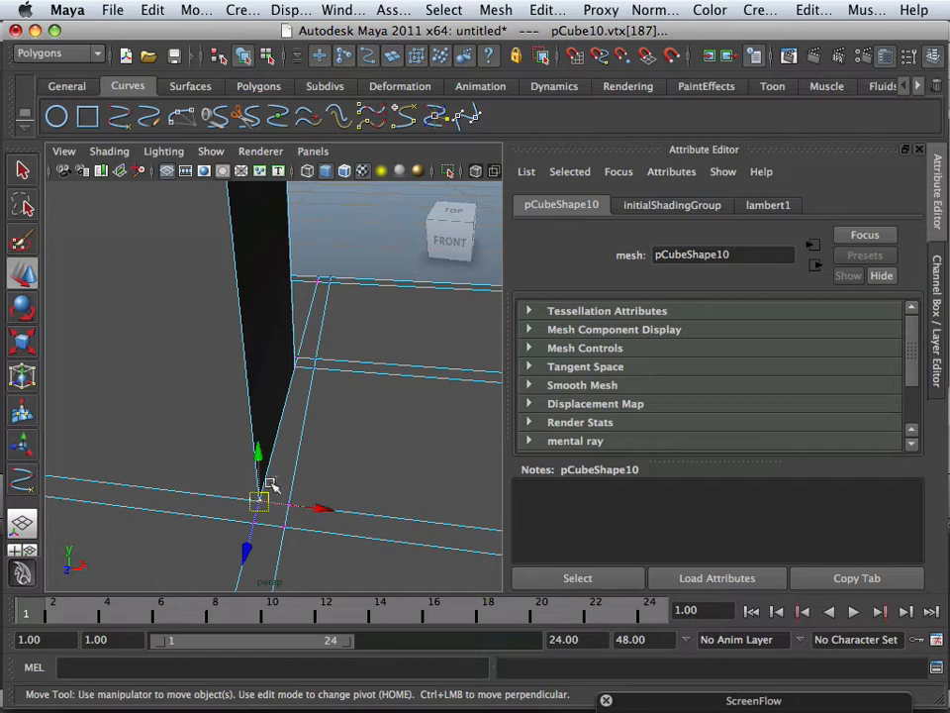
click(503, 14)
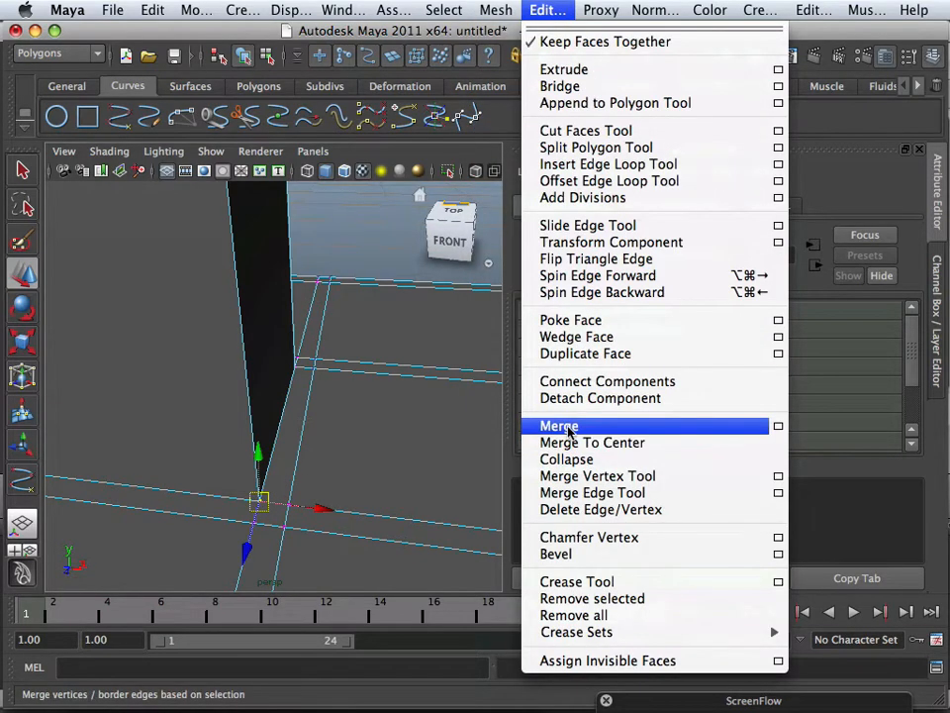
click(559, 426)
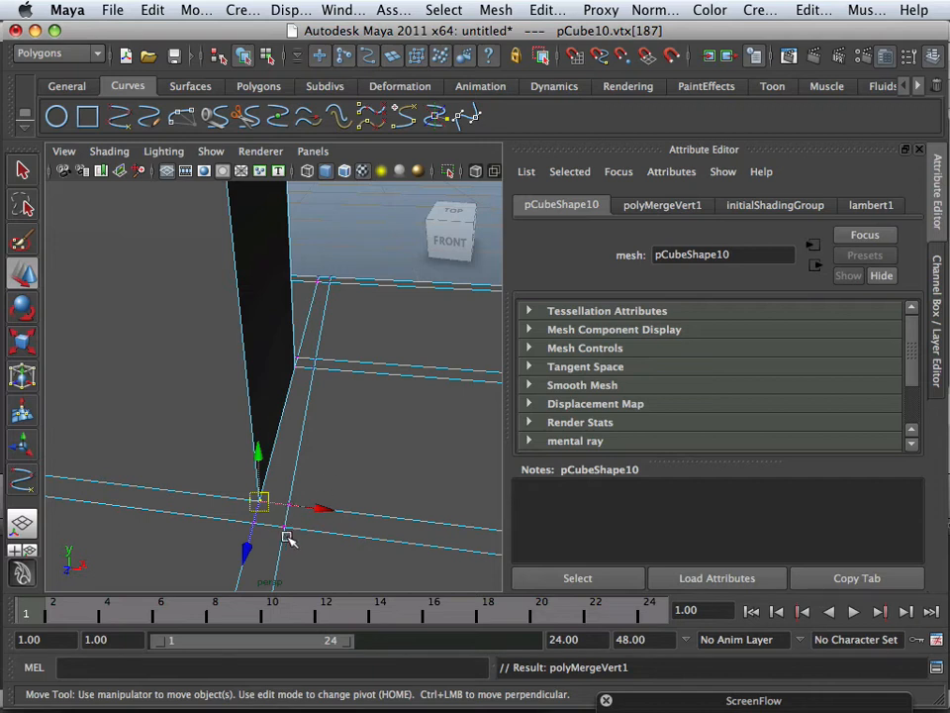
key(ctrl+z)
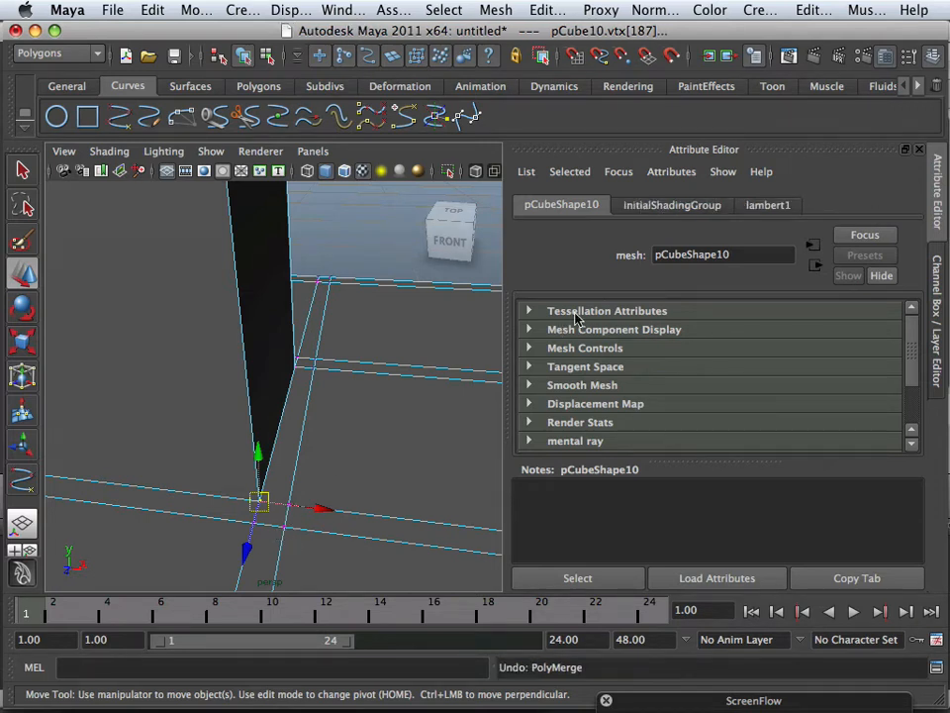
List the coordinate values of the two selected corner vertices and merge the vertices.
click(934, 56)
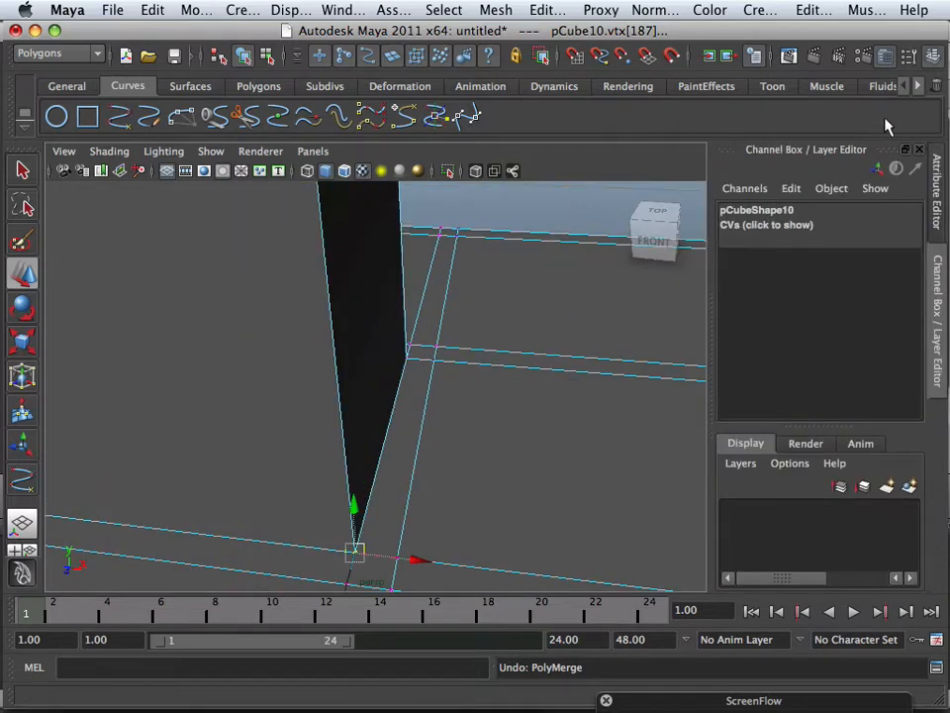
click(781, 226)
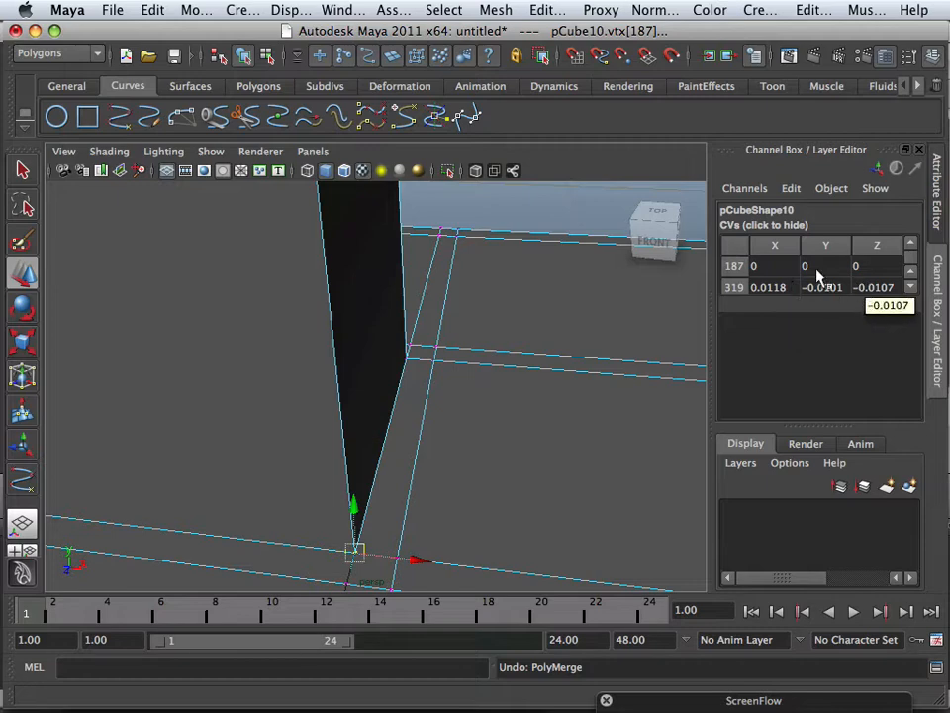
click(492, 12)
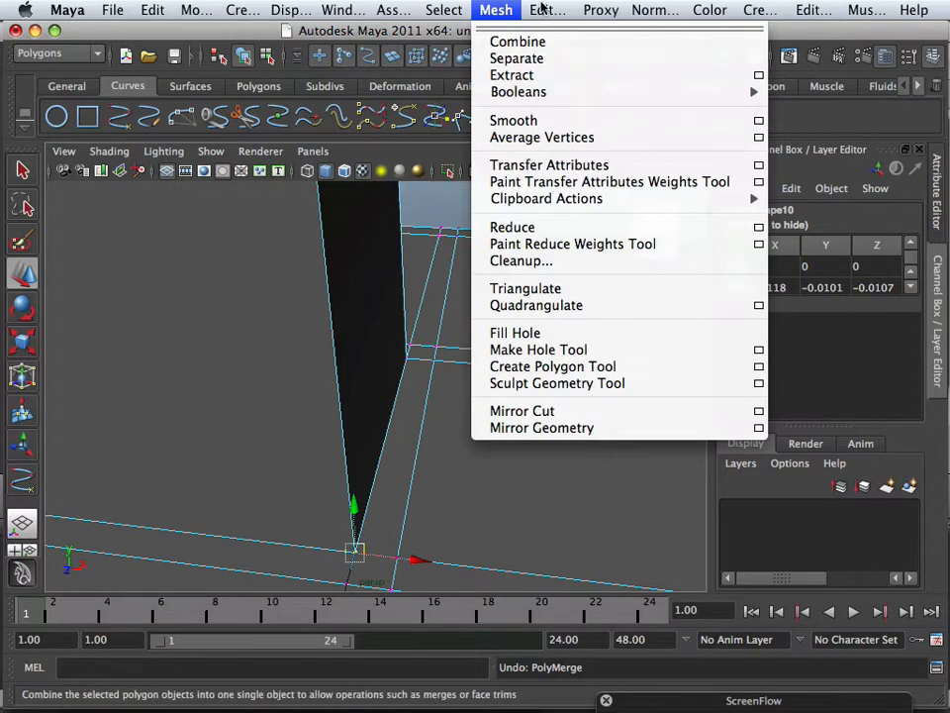
mouse_move(544, 10)
click(554, 425)
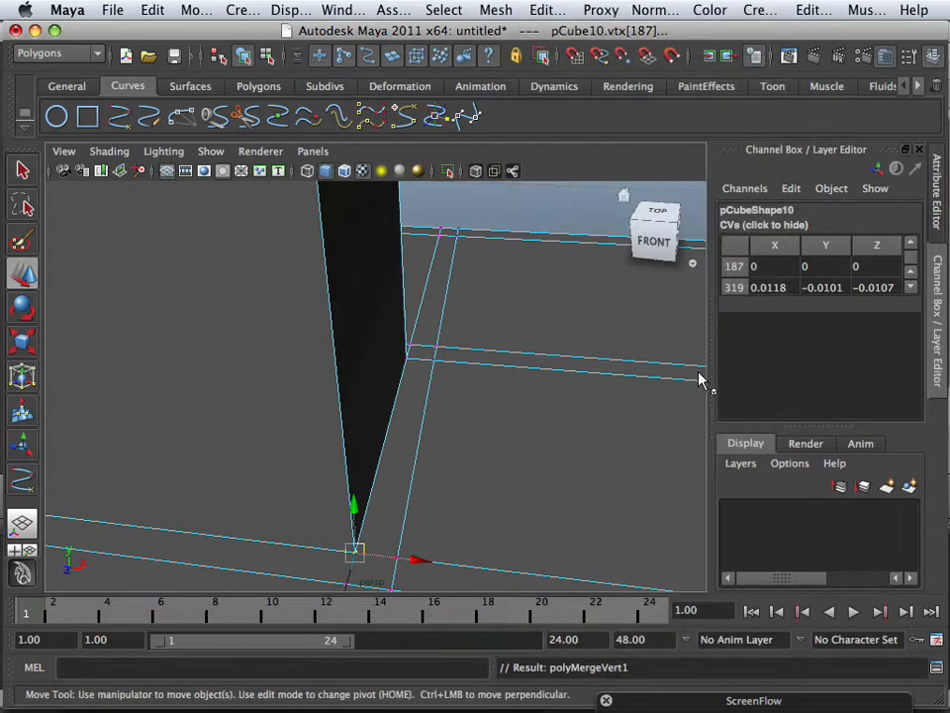
Check the vertex list for the merged corner and undo the merge.
click(773, 271)
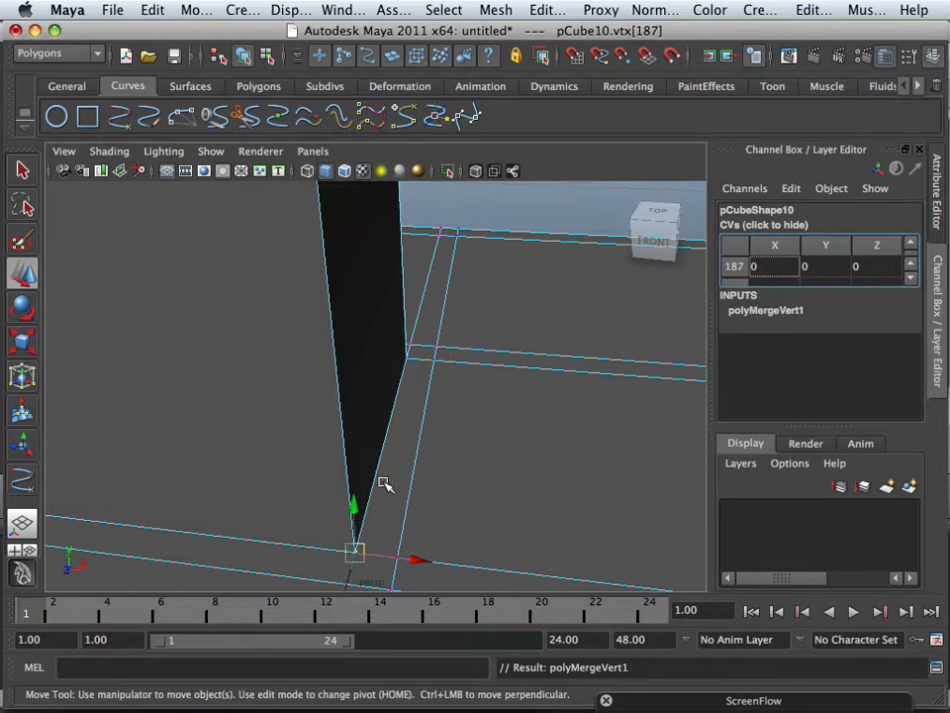
scroll(388, 476, down, 2)
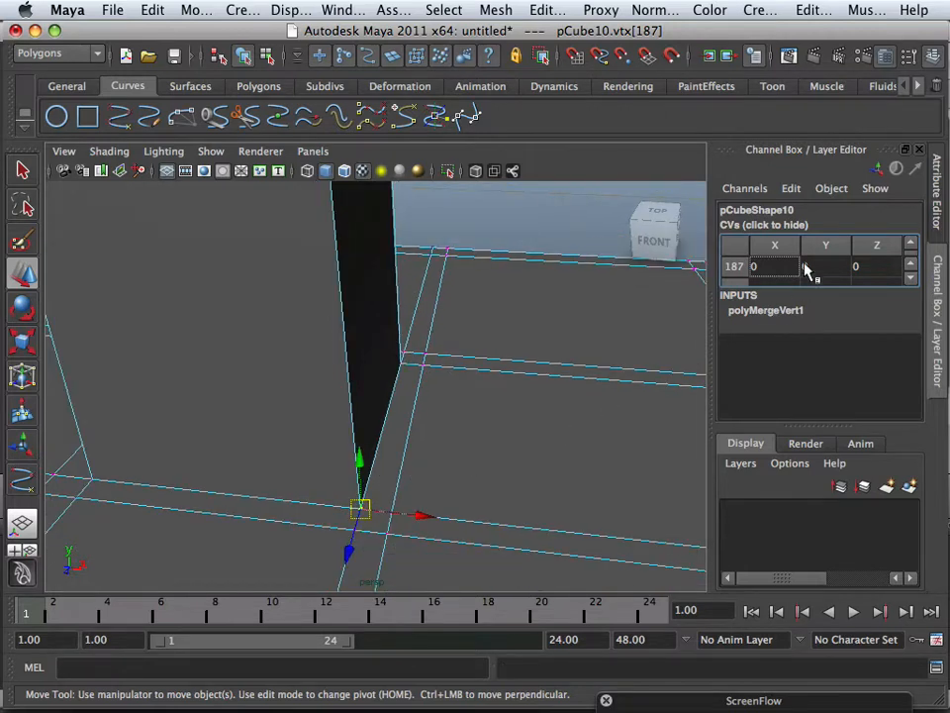
click(911, 279)
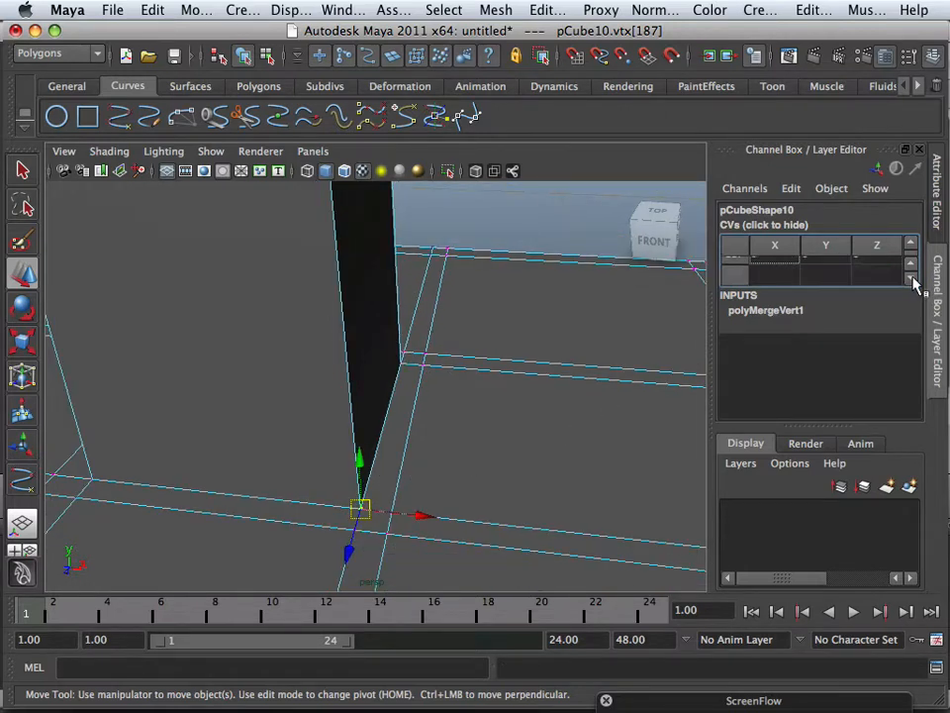
click(409, 431)
key(z)
key(z)
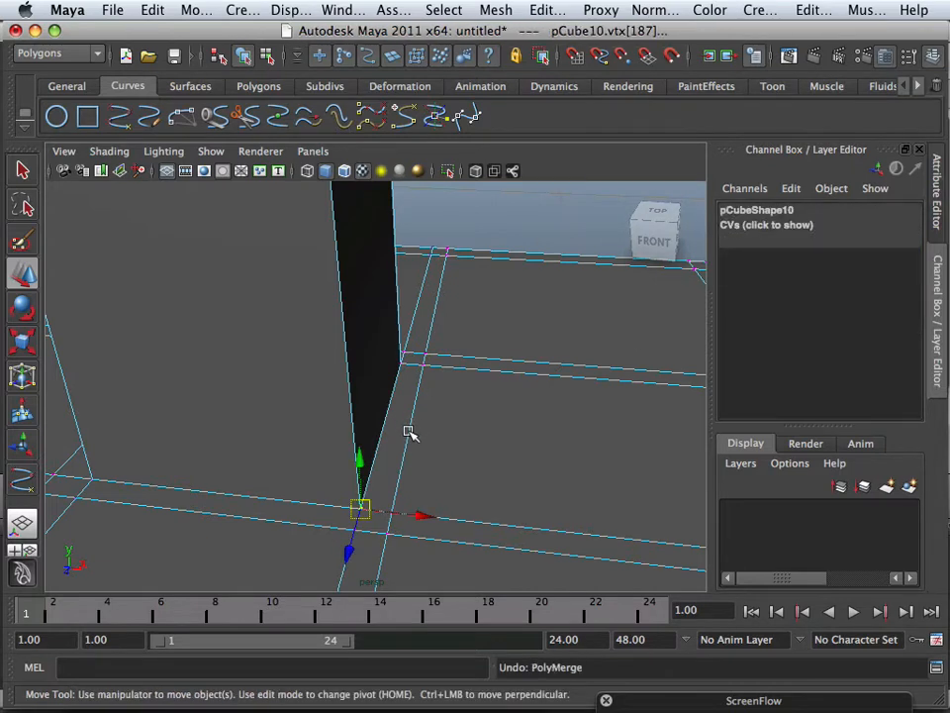
key(z)
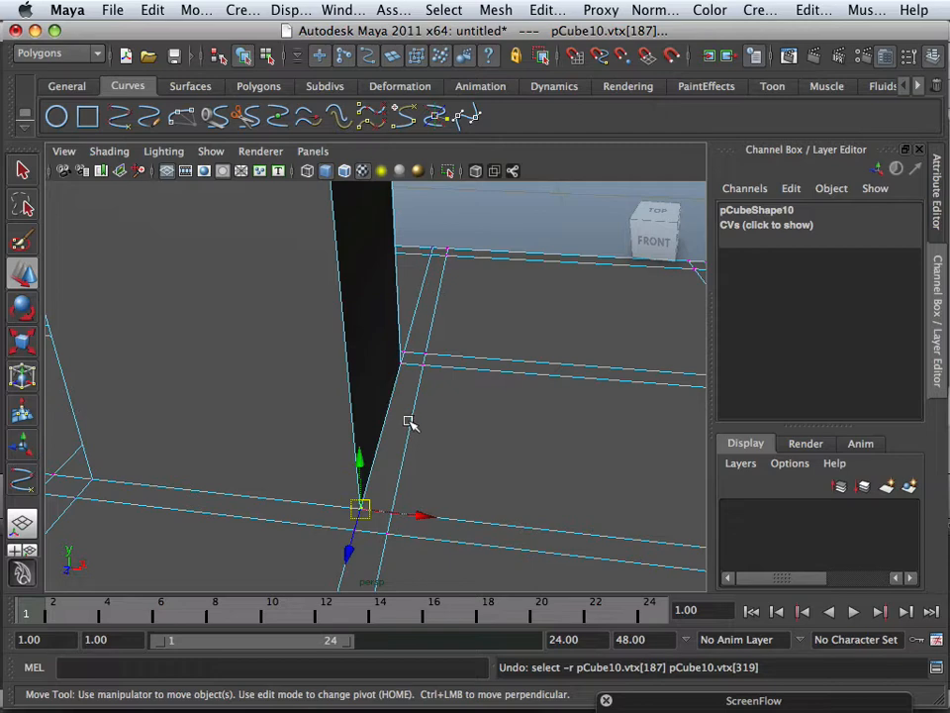
Return the model to object selection and start the Merge Edge Tool with the wireframe displayed on the shaded surfaces.
right_drag(411, 423, 471, 327)
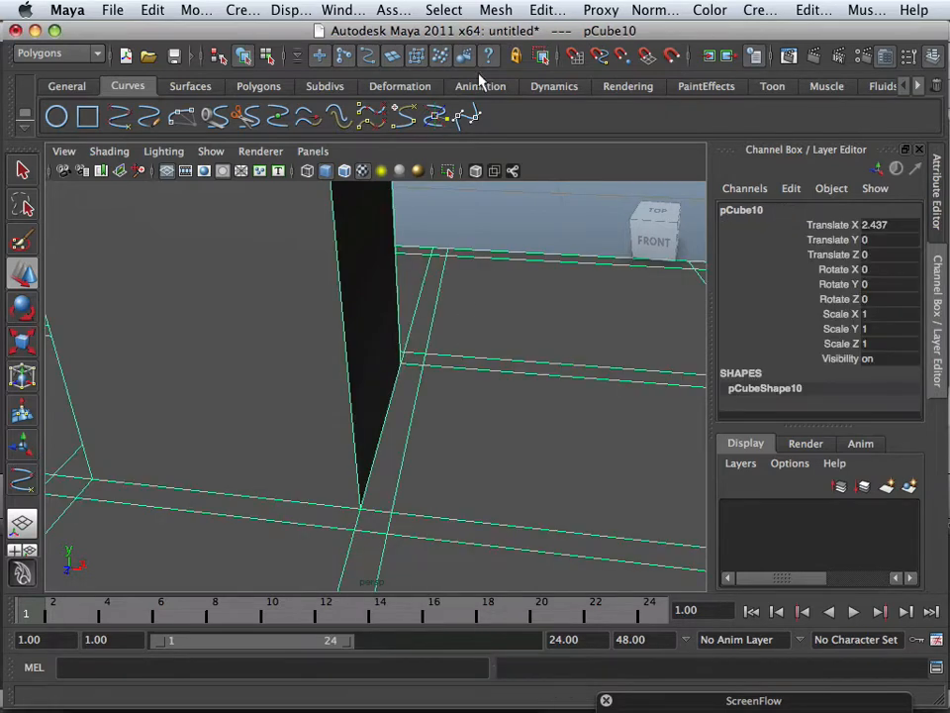
click(492, 9)
mouse_move(541, 9)
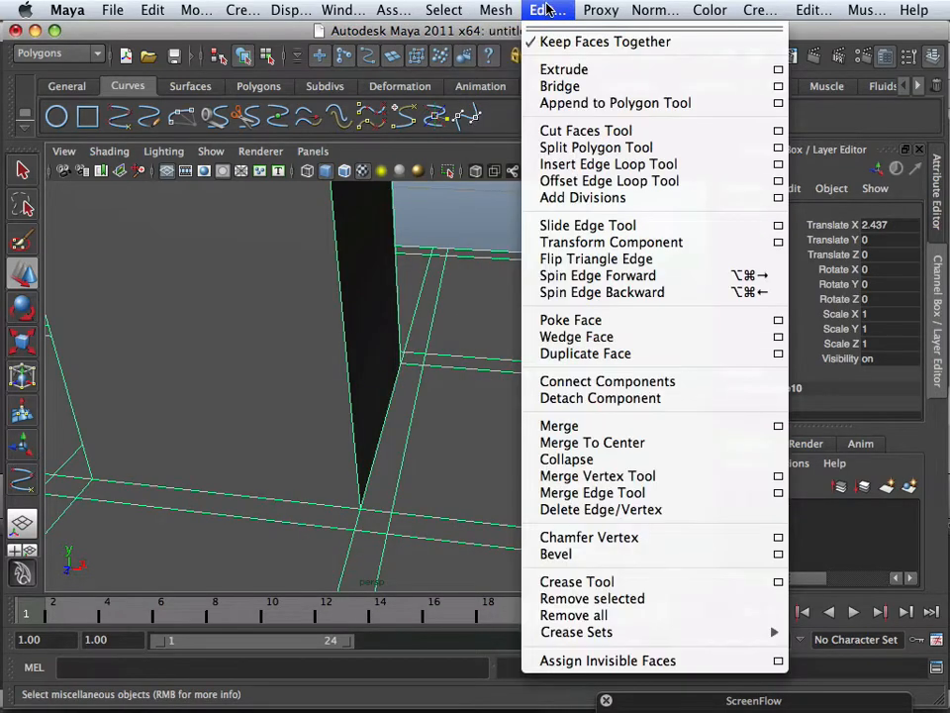
click(584, 492)
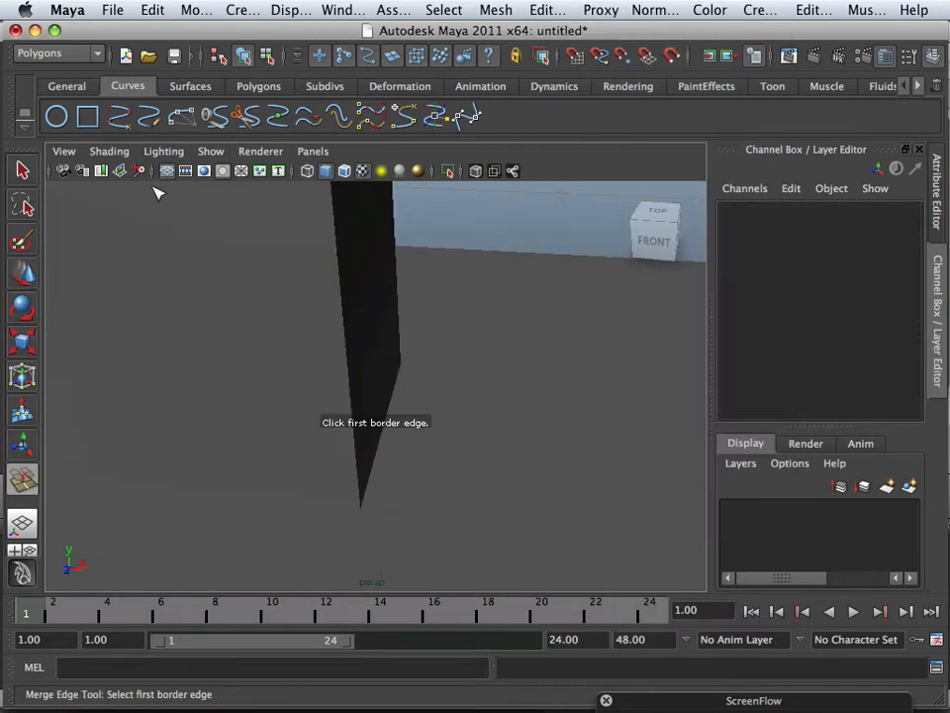
click(104, 151)
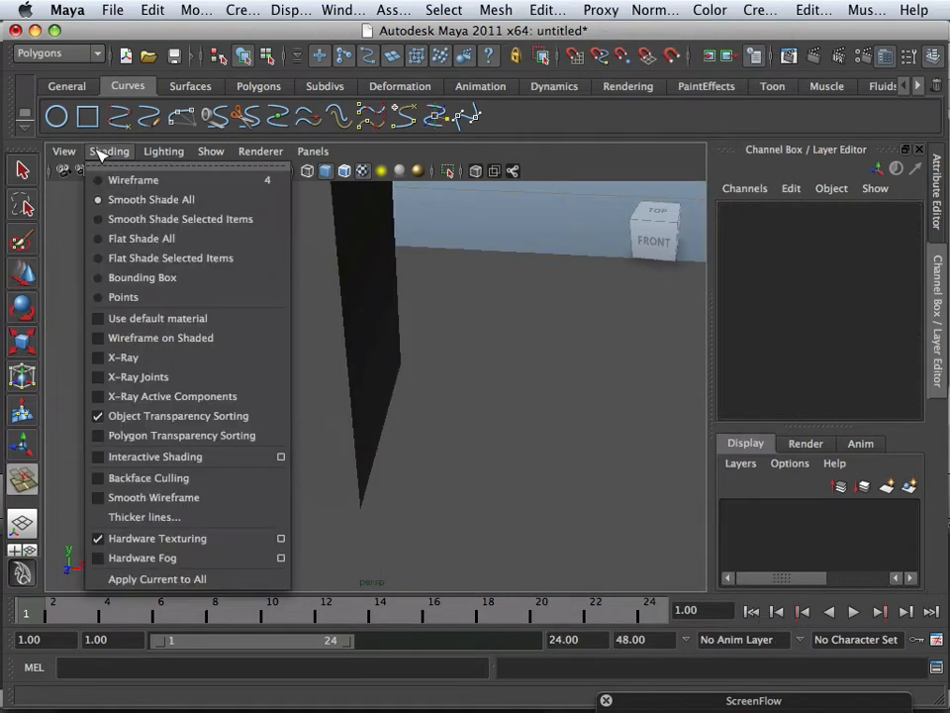
click(134, 340)
Try merging the overlapping border edges at the front and right side of the handle's base and undo the merges.
click(274, 503)
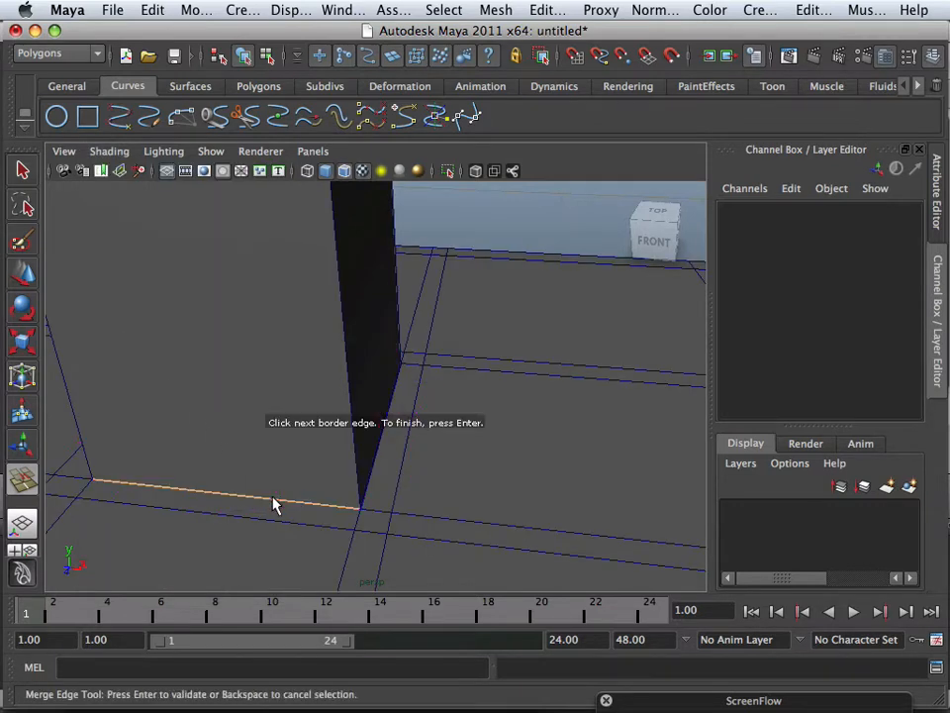
click(273, 503)
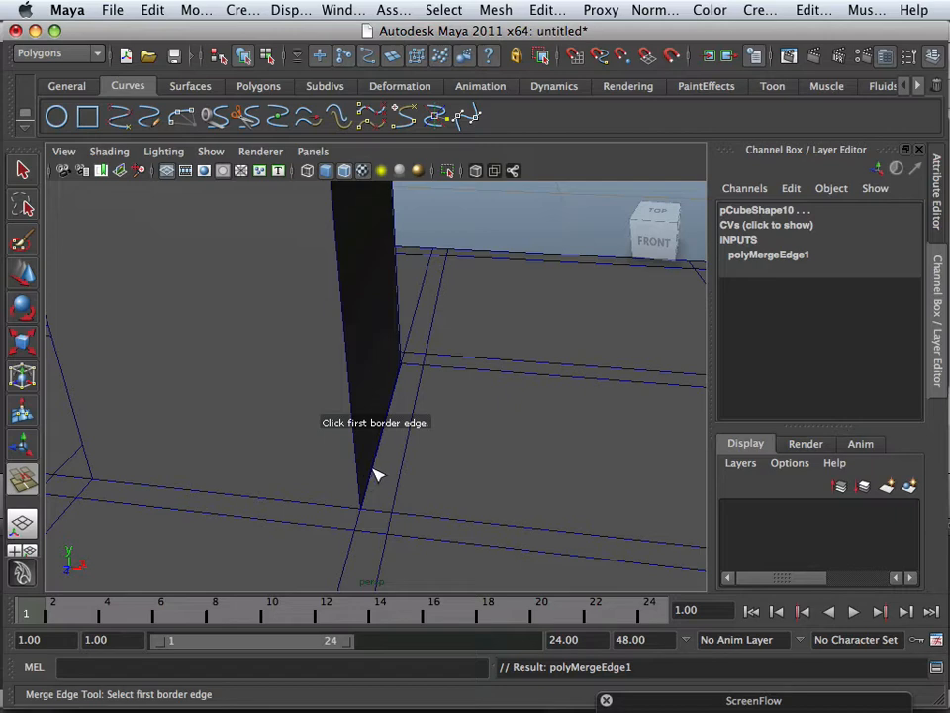
click(374, 476)
alt+drag(386, 488, 317, 478)
click(303, 475)
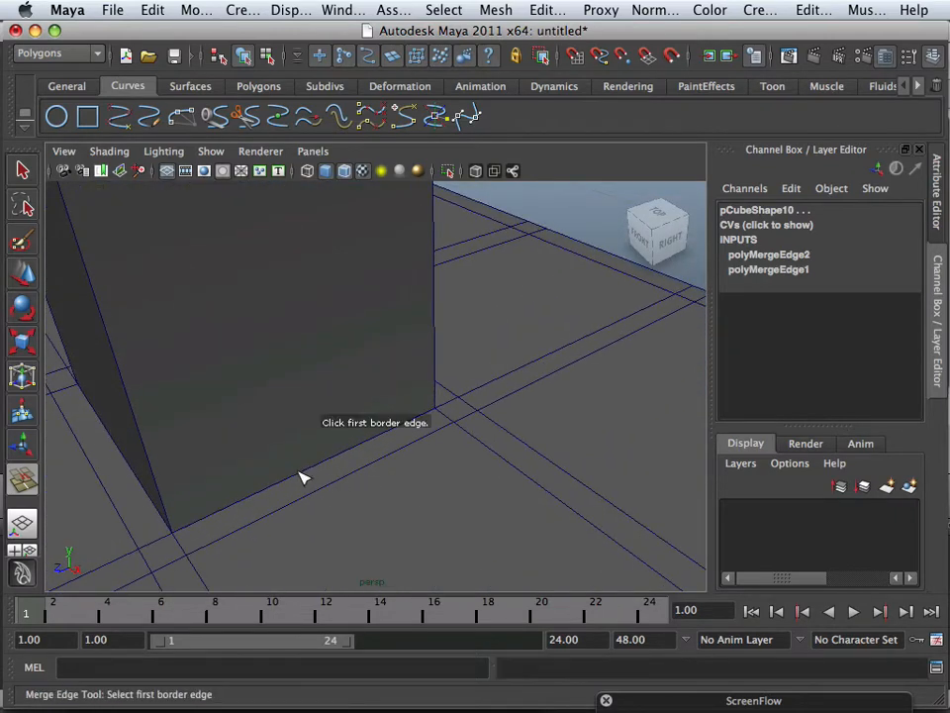
key(z)
key(z)
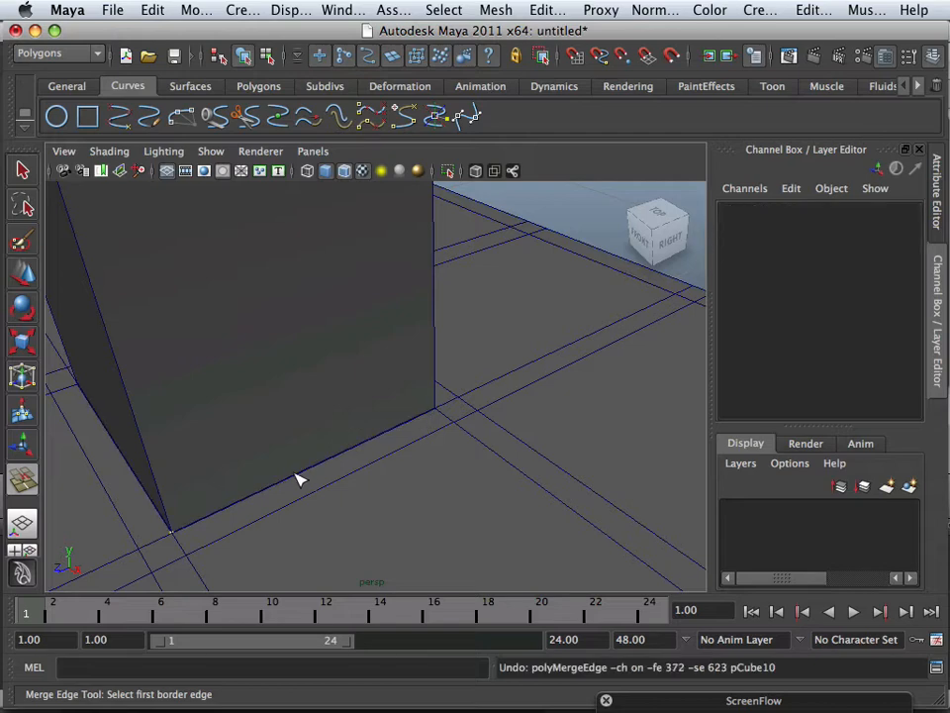
Merge the overlapping border edges on the right side of the handle's base and those along its front.
click(296, 480)
click(296, 480)
key(Return)
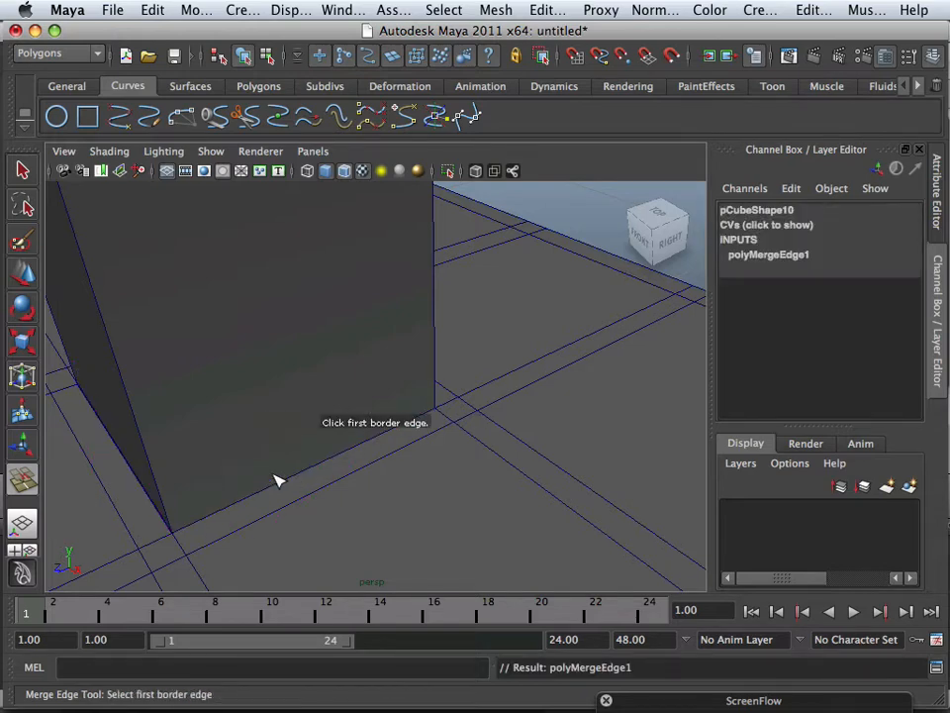
click(139, 480)
click(139, 479)
key(Return)
Merge the overlapping border edges along the left side of the handle's base.
alt+drag(139, 479, 327, 446)
alt+drag(214, 454, 361, 448)
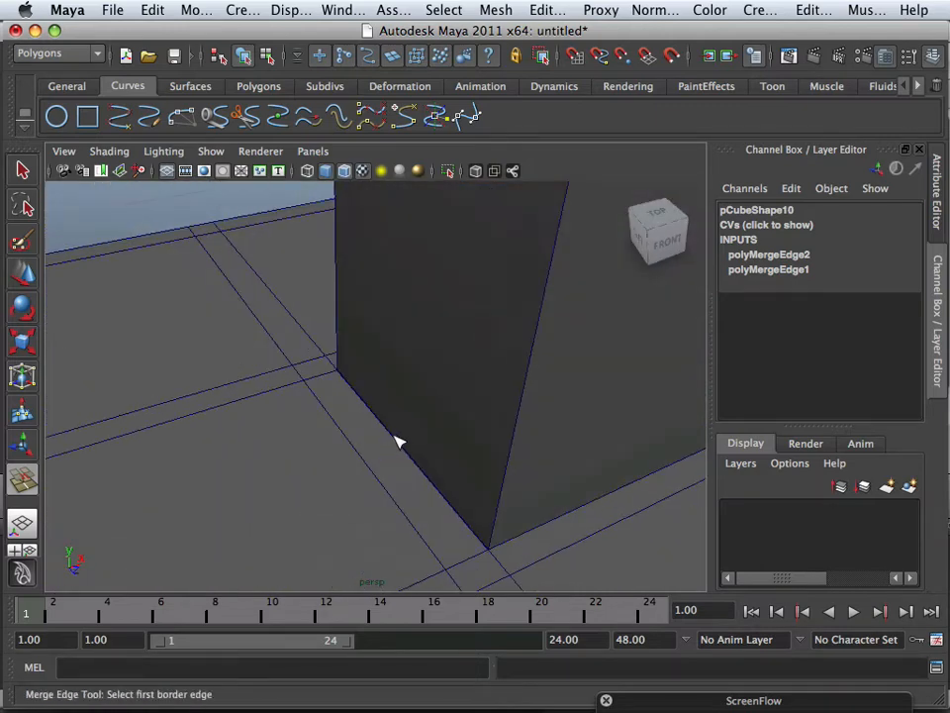
click(398, 442)
click(397, 442)
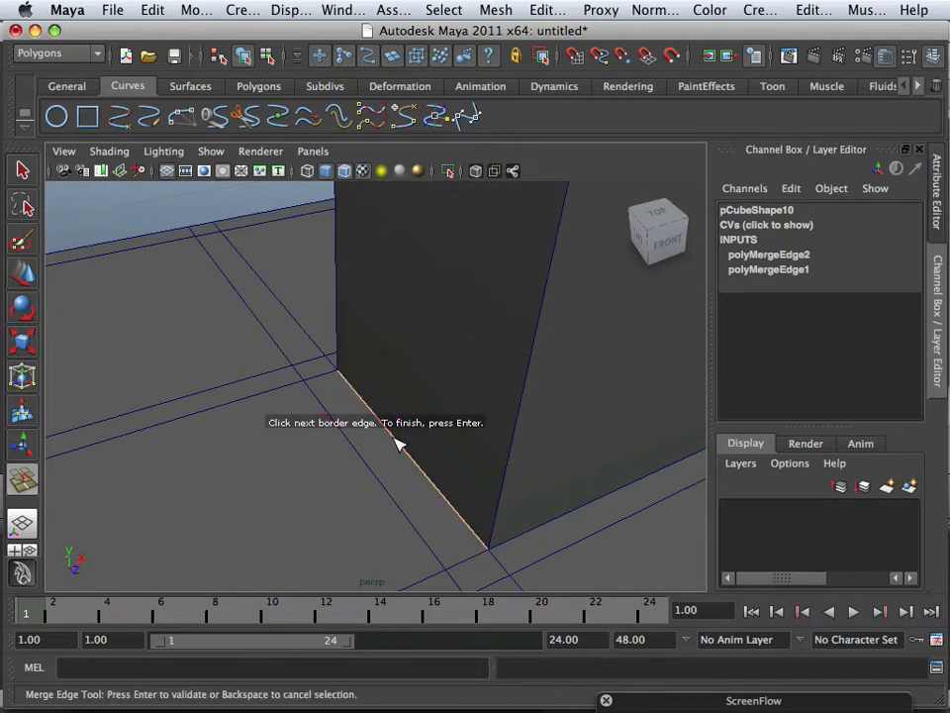
key(Return)
Examine the back of the handle's base and the whole model for how the handle joins the cube.
alt+right_drag(354, 438, 267, 417)
alt+drag(267, 418, 392, 420)
alt+right_drag(392, 420, 424, 434)
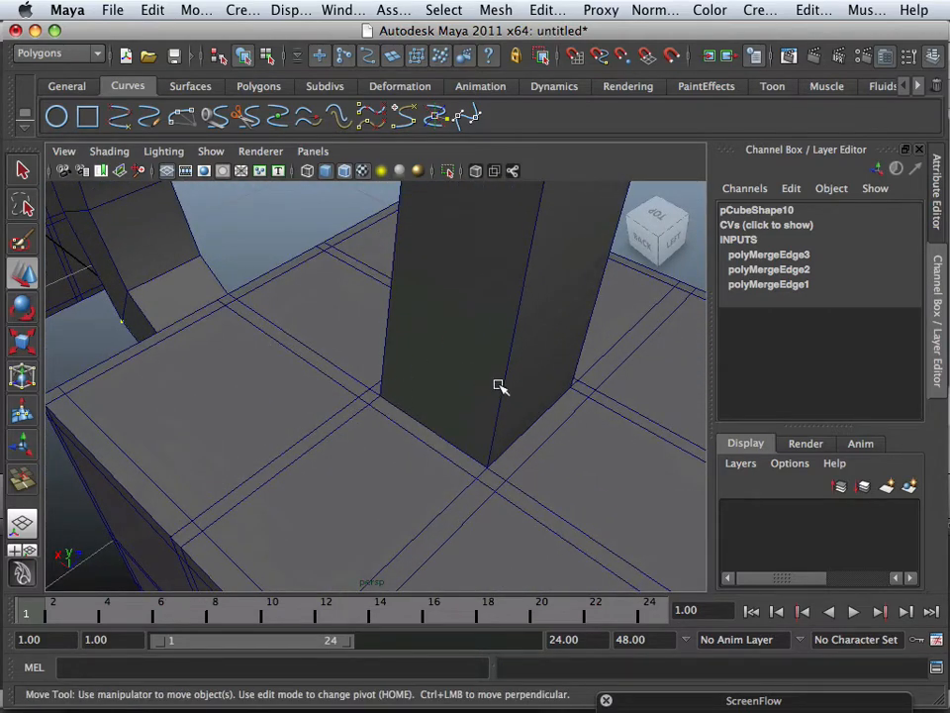
alt+drag(555, 421, 165, 372)
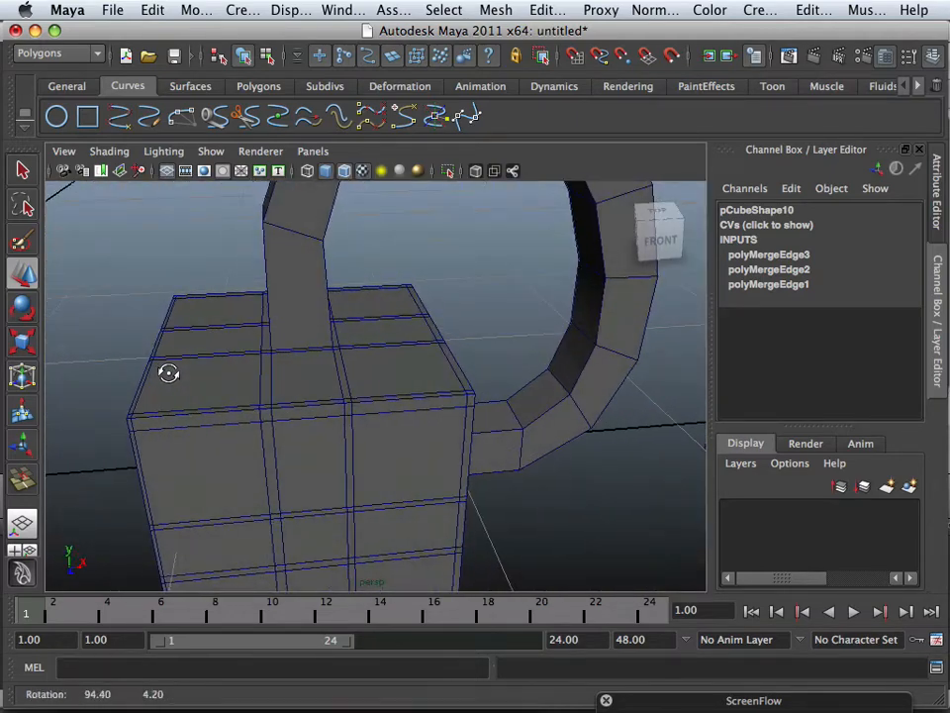
alt+right_drag(165, 371, 311, 388)
alt+middle_drag(311, 388, 350, 447)
mouse_move(337, 428)
alt+mouse_down()
mouse_move(322, 449)
mouse_move(275, 430)
mouse_move(360, 415)
mouse_move(307, 442)
mouse_move(349, 404)
mouse_move(343, 422)
mouse_move(440, 402)
mouse_move(329, 409)
alt+mouse_up()
scroll(318, 440, up, 5)
scroll(281, 435, down, 5)
Return the joined model to object selection, show it with smooth mesh preview and deselect it.
right_drag(325, 342, 330, 414)
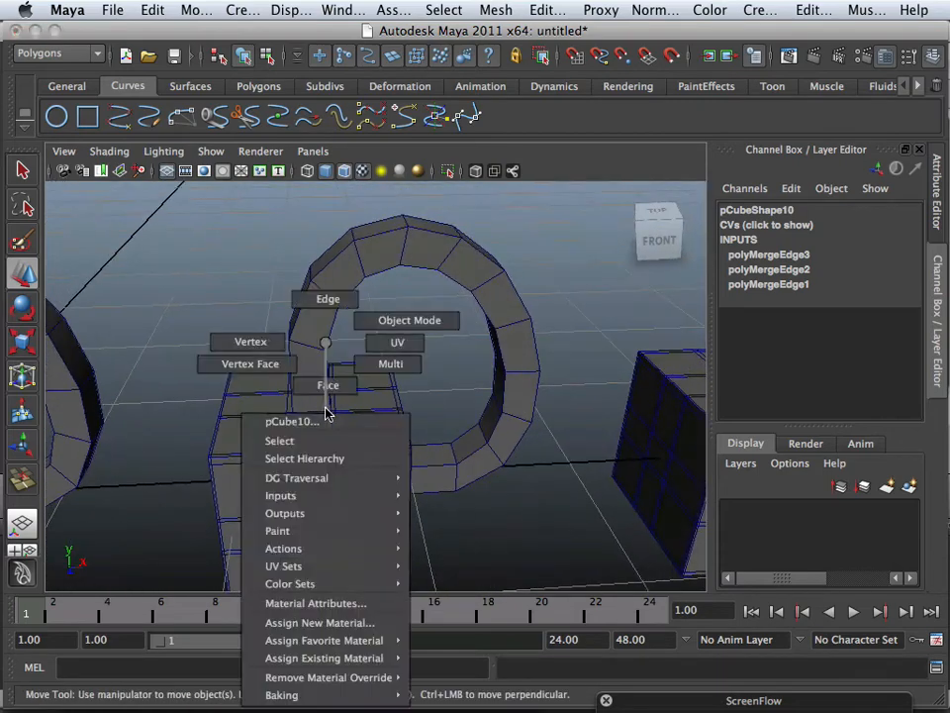
right_drag(419, 327, 420, 326)
click(345, 396)
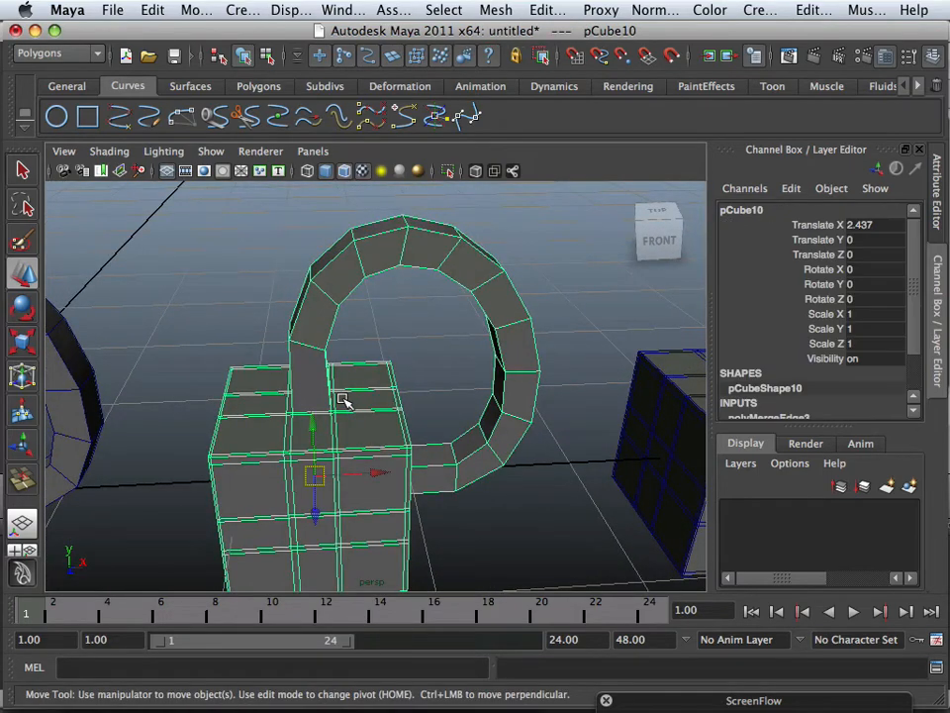
key(3)
click(227, 299)
Examine where the handle meets the top of the neighbouring unsmoothed cube from several angles.
alt+drag(339, 431, 361, 445)
alt+middle_drag(409, 443, 284, 425)
alt+right_drag(367, 425, 263, 424)
alt+middle_drag(392, 427, 257, 426)
alt+right_drag(327, 434, 438, 441)
alt+drag(439, 443, 386, 416)
mouse_move(386, 416)
alt+right_down()
mouse_move(371, 437)
mouse_move(380, 428)
alt+right_up()
alt+drag(380, 427, 366, 422)
alt+right_drag(365, 422, 427, 445)
alt+drag(426, 445, 388, 454)
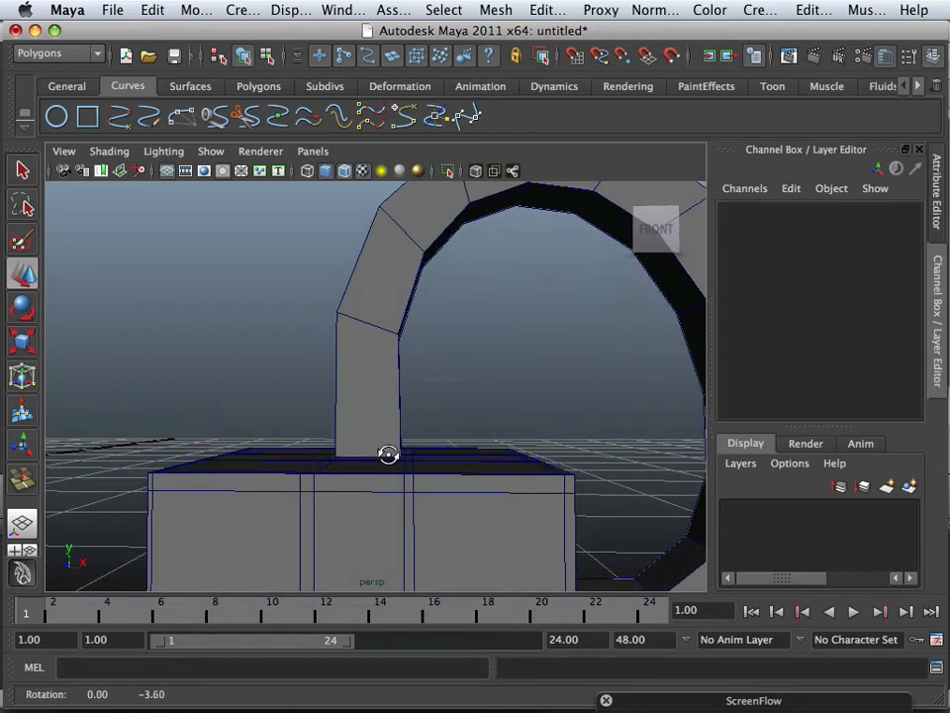
Compare the smoothed model with the unsmoothed cube beside it, selecting the smoothed one.
alt+right_drag(382, 428, 365, 431)
alt+drag(366, 430, 254, 456)
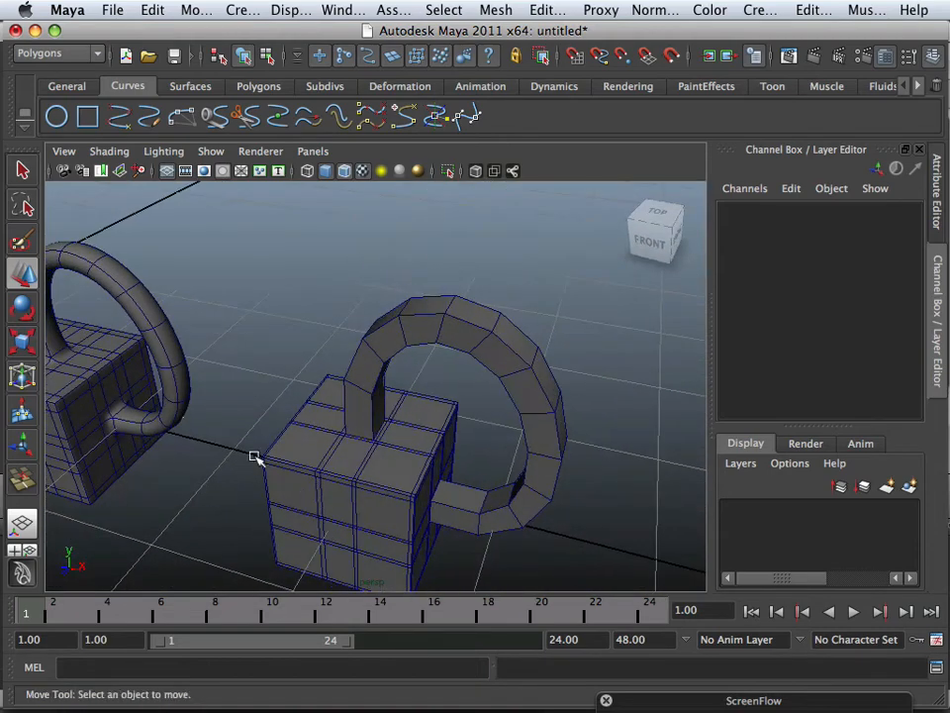
alt+right_drag(446, 440, 287, 483)
alt+drag(288, 483, 362, 433)
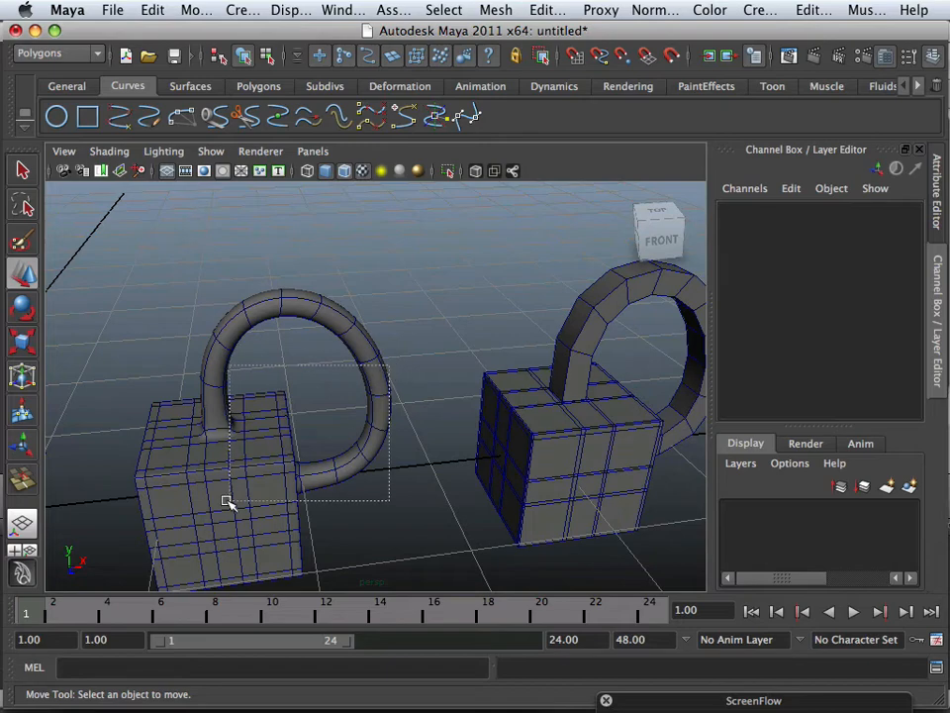
drag(228, 502, 229, 502)
alt+drag(361, 501, 275, 457)
alt+drag(428, 487, 412, 354)
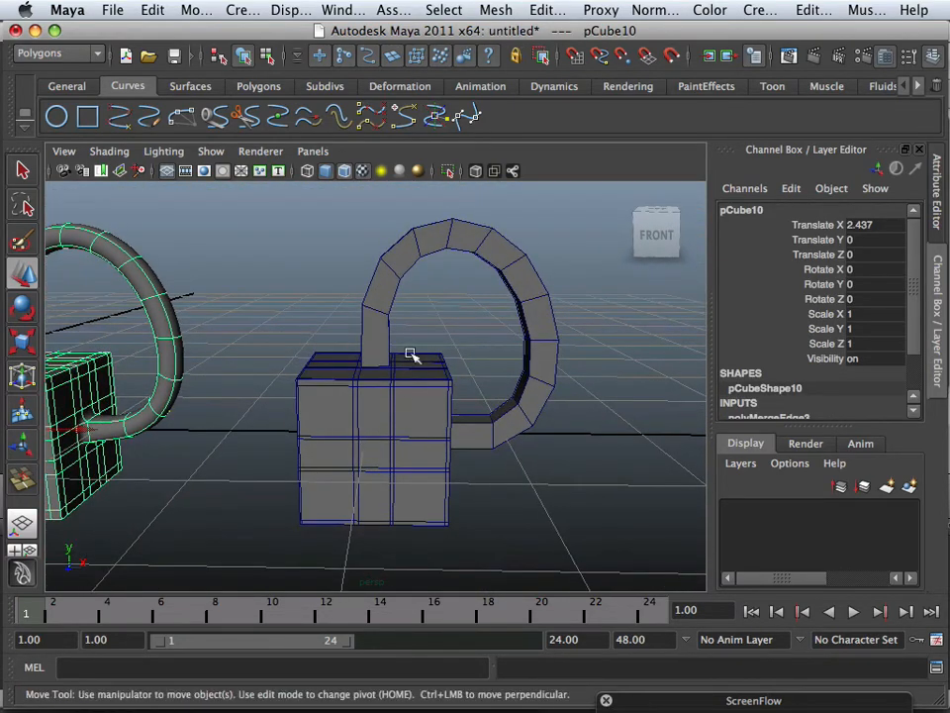